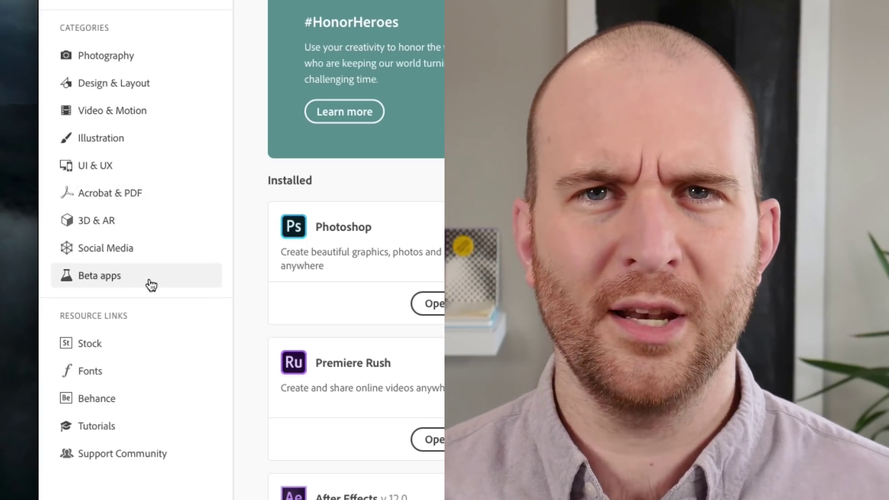
# - Select Beta apps under Categories in the Creative Cloud sidebar
pyautogui.click(150, 284)
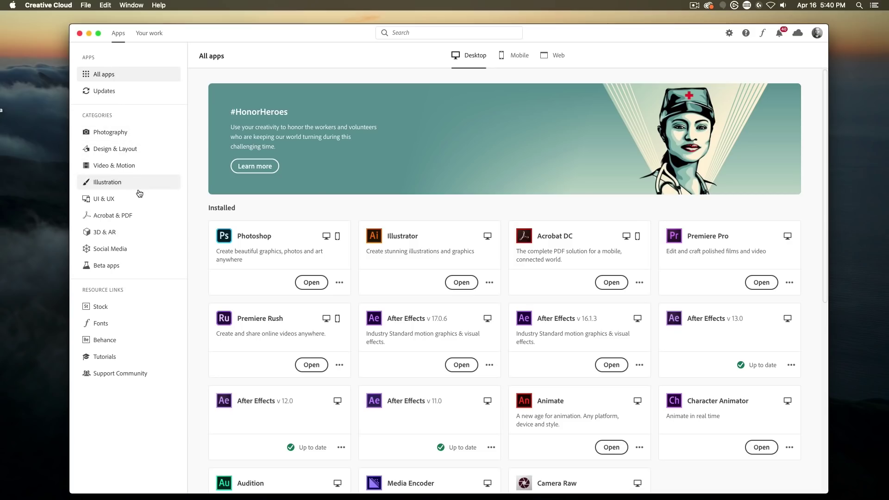
# - Switch to the Beta apps list and launch After Effects (Beta) from its card
pyautogui.click(138, 271)
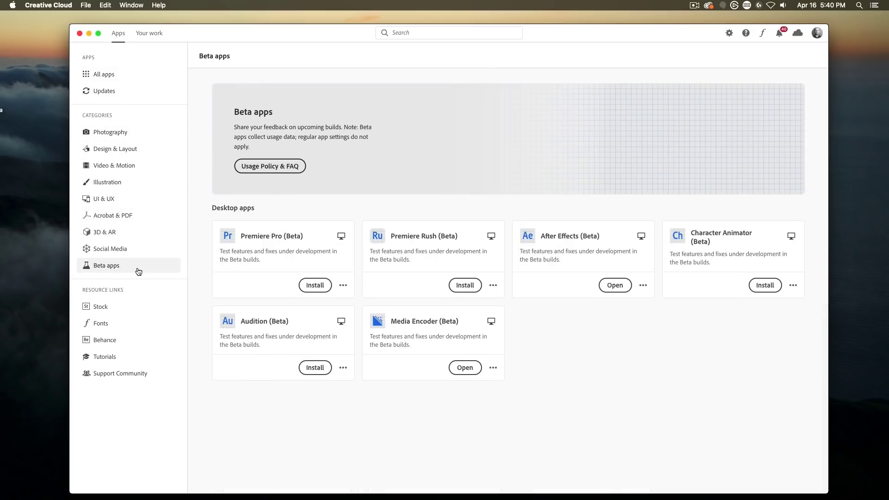
pyautogui.click(624, 289)
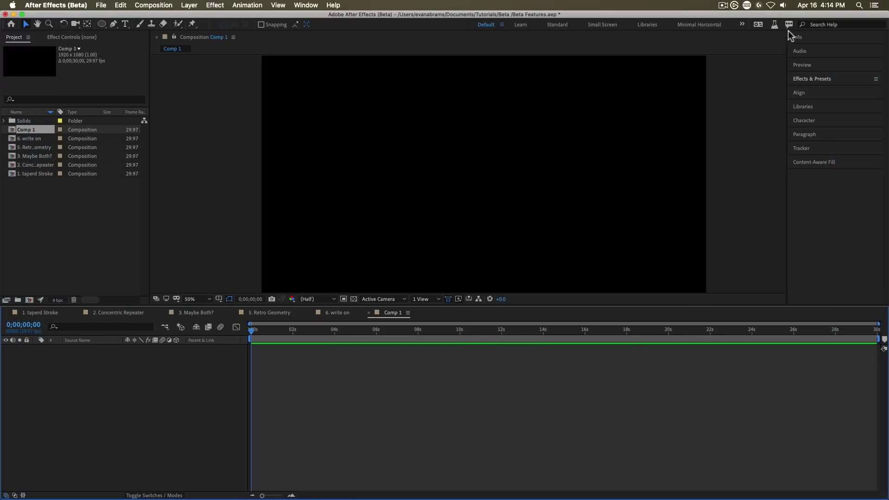
# - Browse What's new for all beta changes, then open the 1. taperd Stroke composition
pyautogui.click(790, 25)
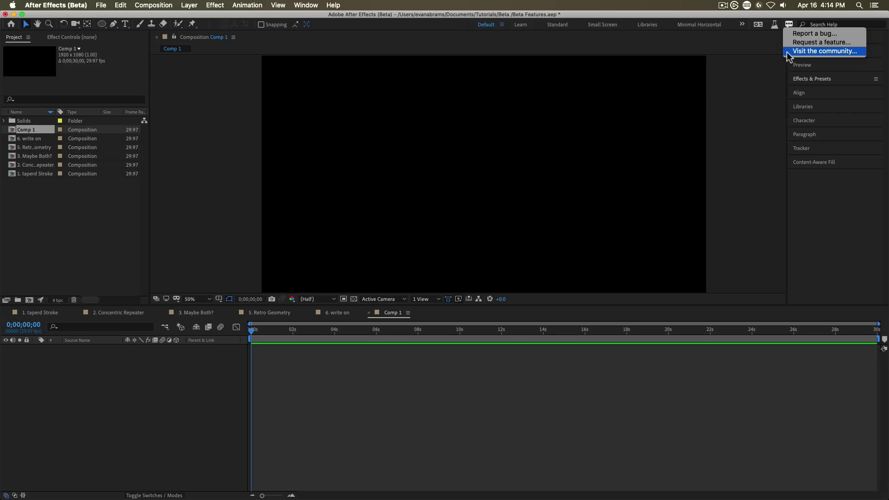
pyautogui.click(786, 25)
pyautogui.click(778, 27)
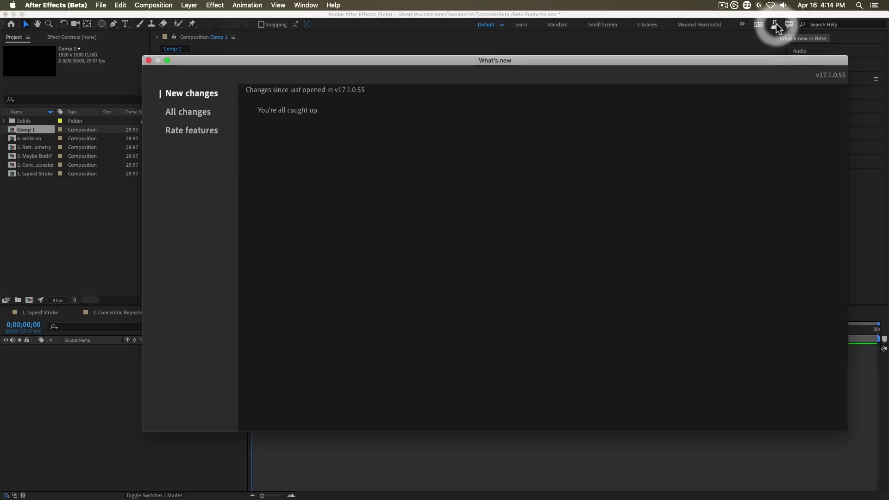
pyautogui.click(182, 93)
pyautogui.click(173, 113)
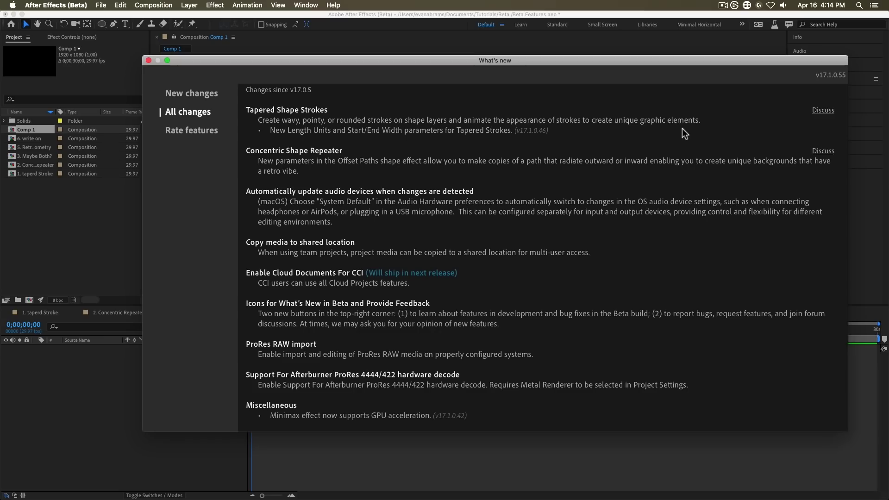
pyautogui.click(36, 174)
pyautogui.doubleClick(36, 174)
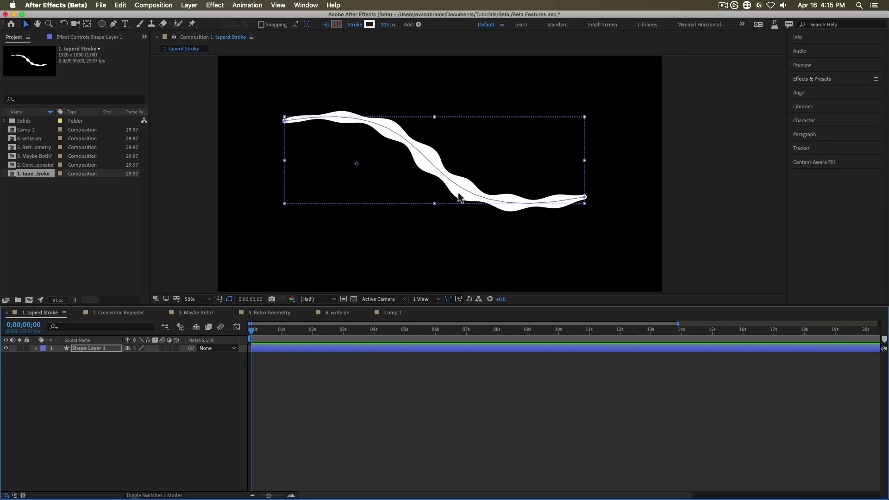
# - Reveal Shape Layer 1's Stroke 1 properties and enlarge the timeline to show them
pyautogui.click(81, 364)
pyautogui.click(35, 348)
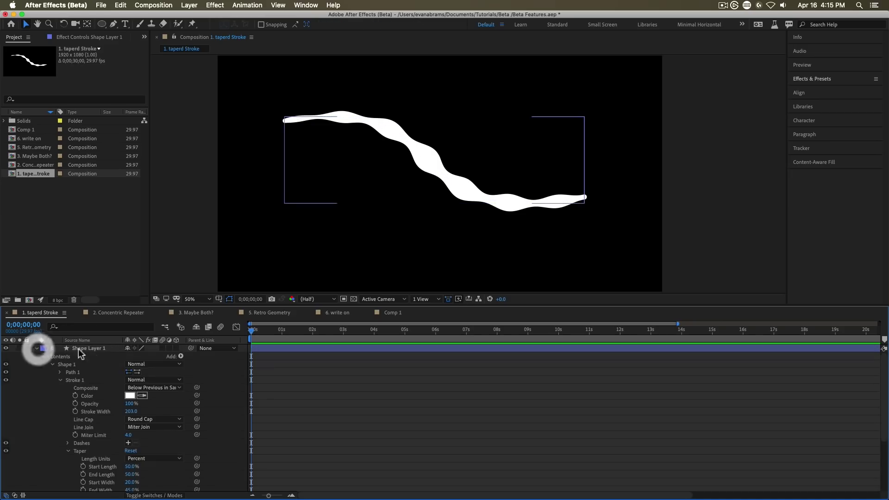
pyautogui.click(60, 380)
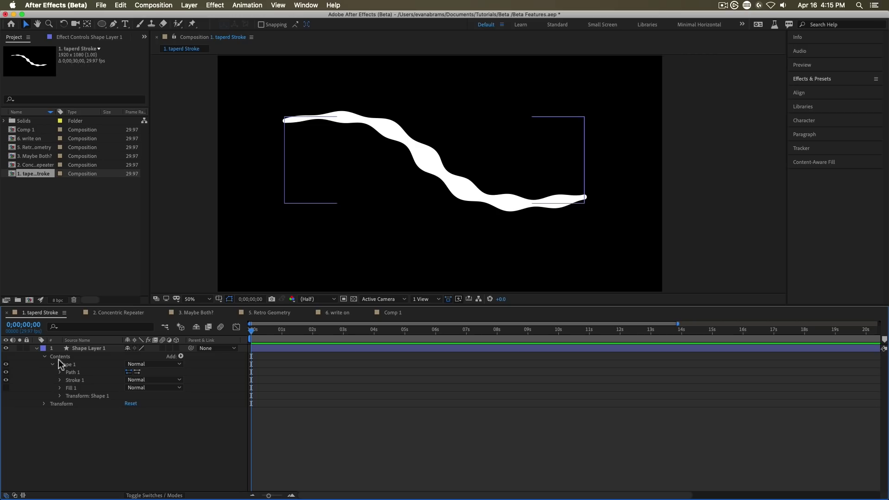
pyautogui.click(60, 364)
pyautogui.click(69, 382)
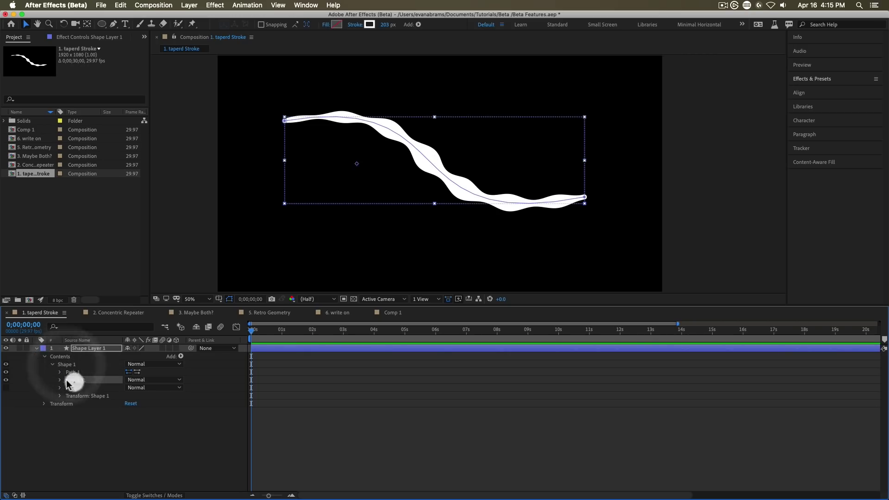
pyautogui.click(59, 380)
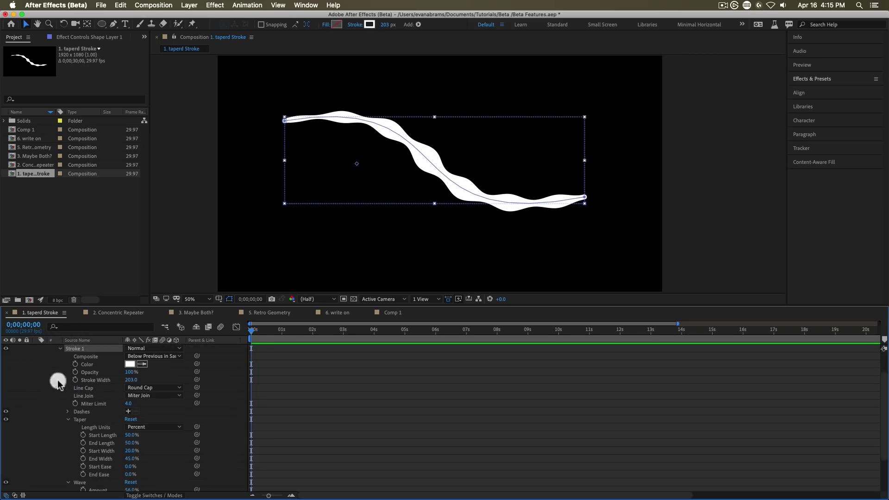
pyautogui.moveTo(203, 307); pyautogui.dragTo(202, 261)
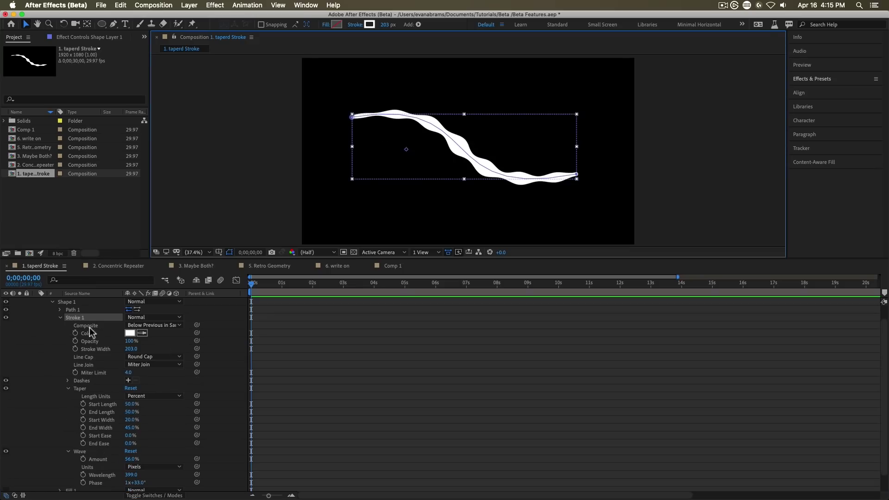
pyautogui.click(68, 389)
pyautogui.click(68, 411)
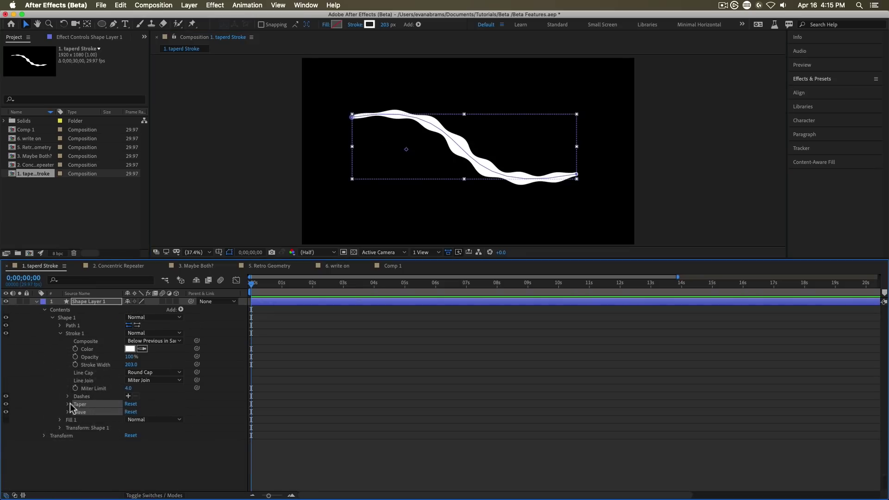
pyautogui.click(44, 410)
# - Turn off Wave for a smooth stroke, trying Butt Cap before restoring Round Cap
pyautogui.click(79, 412)
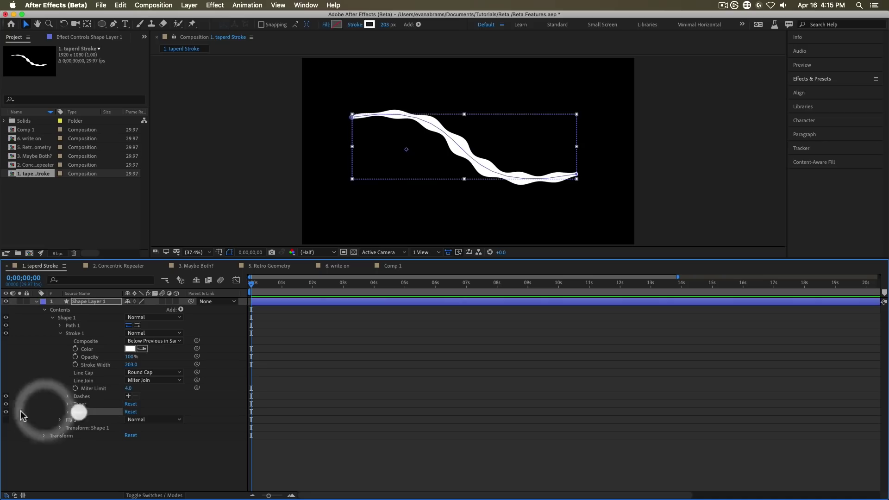
pyautogui.click(6, 412)
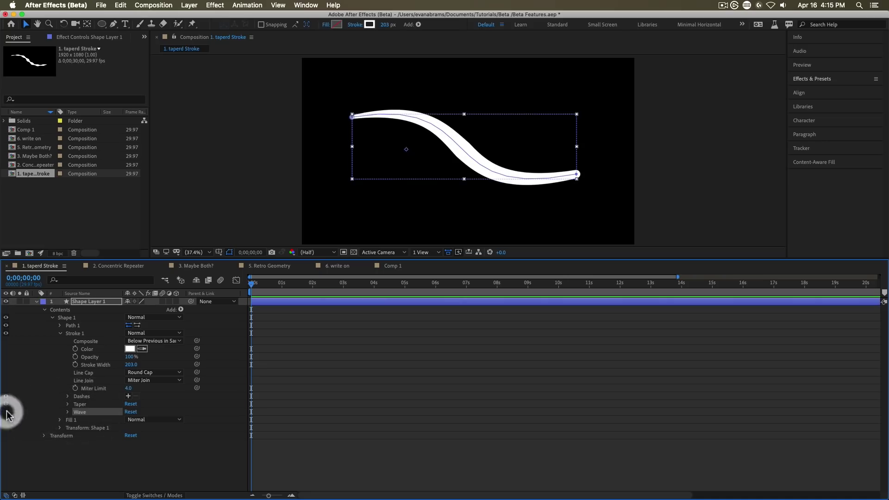
pyautogui.click(80, 404)
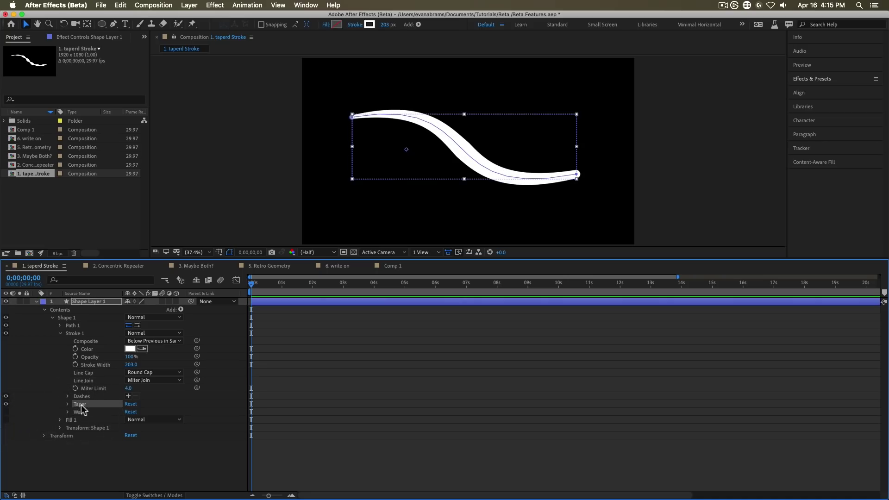
pyautogui.click(138, 373)
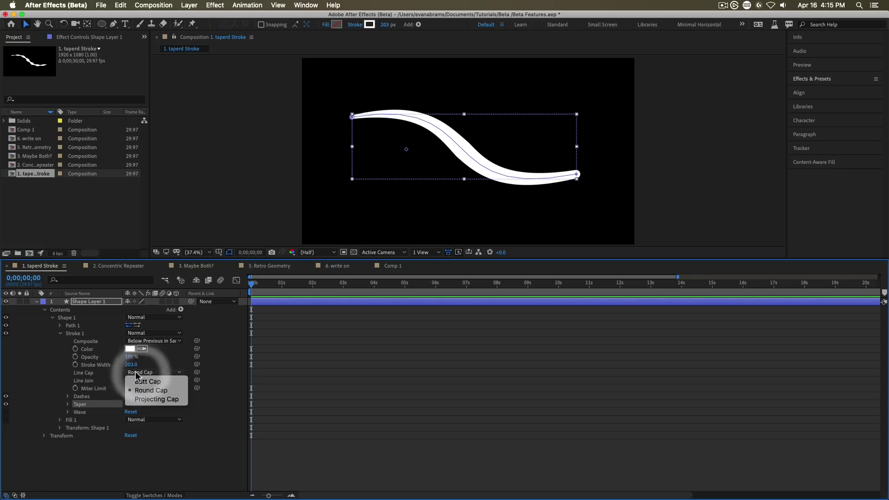
pyautogui.click(141, 385)
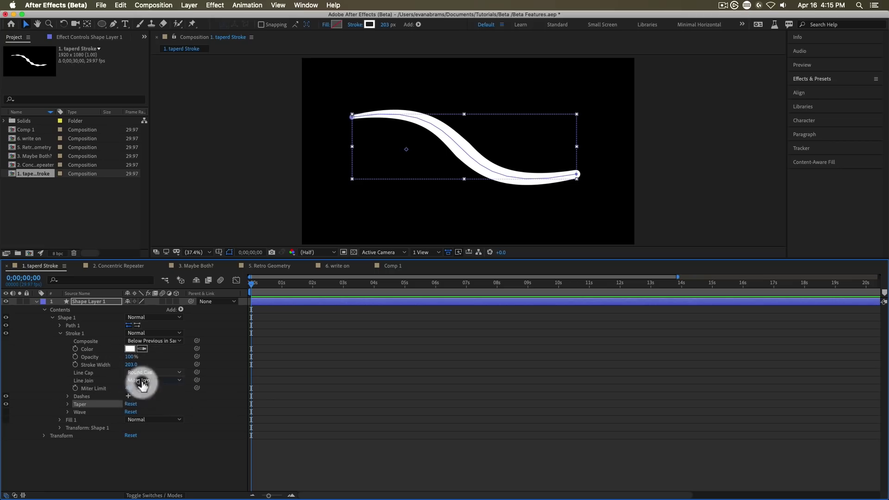
pyautogui.click(151, 373)
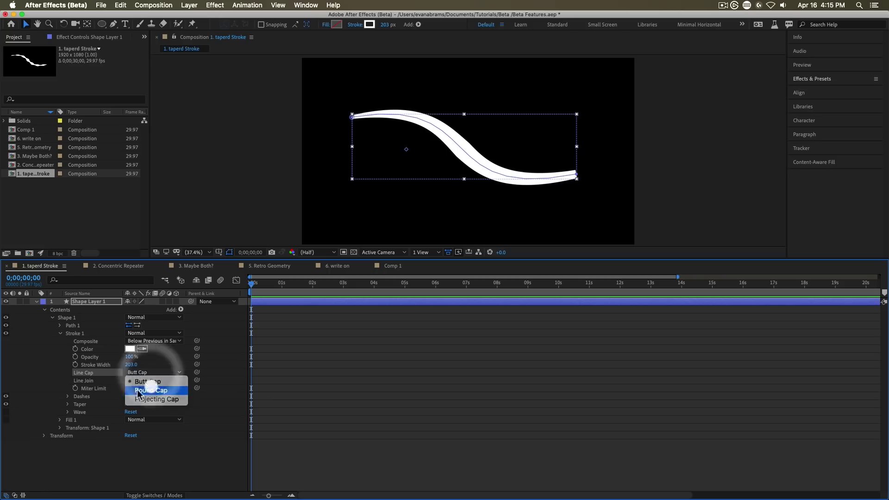
pyautogui.click(150, 390)
pyautogui.click(68, 404)
pyautogui.moveTo(96, 418); pyautogui.dragTo(109, 445)
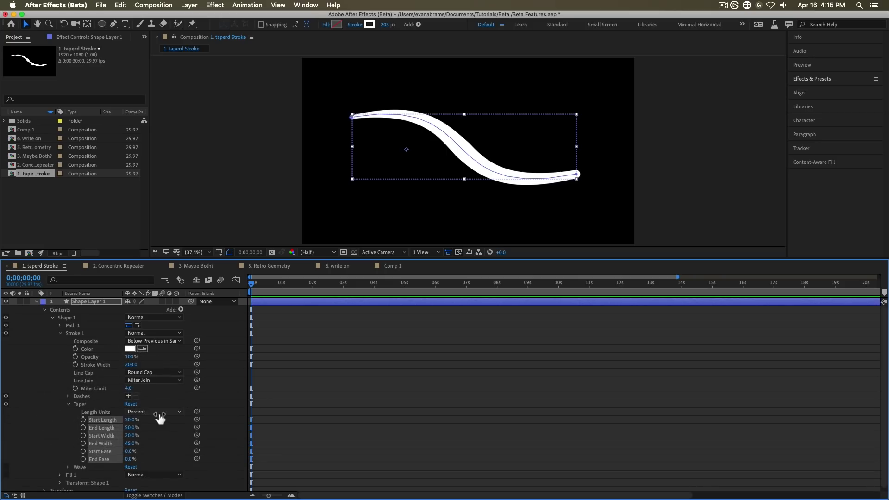
# - Reset the taper and try taper Start Length values of 24% and 68%
pyautogui.click(156, 422)
pyautogui.click(111, 429)
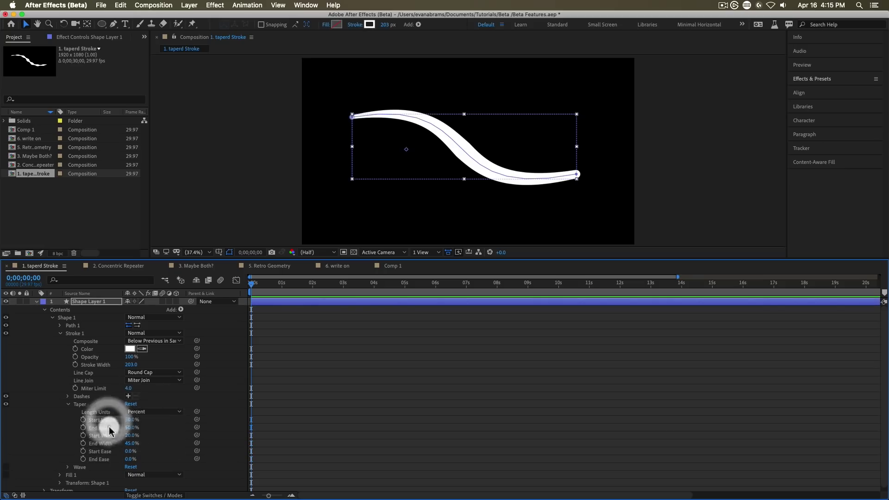
pyautogui.keyDown('shift'); pyautogui.click(99, 421); pyautogui.keyUp('shift')
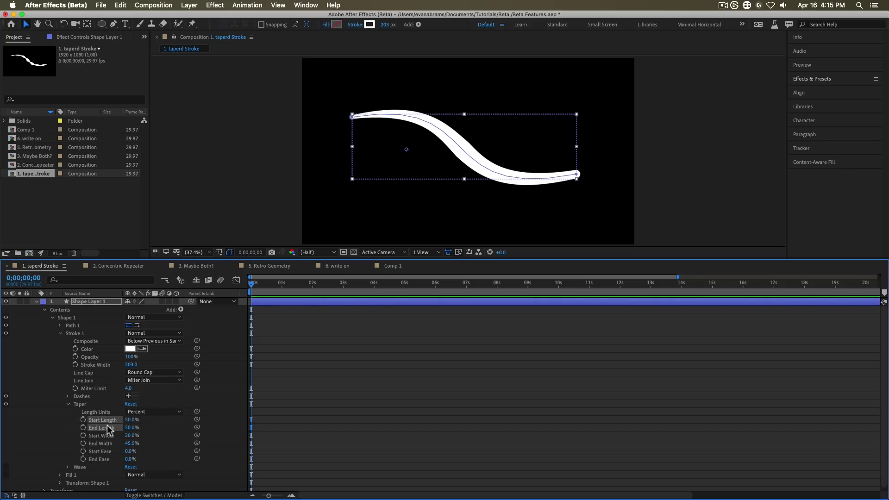
pyautogui.click(159, 428)
pyautogui.click(131, 403)
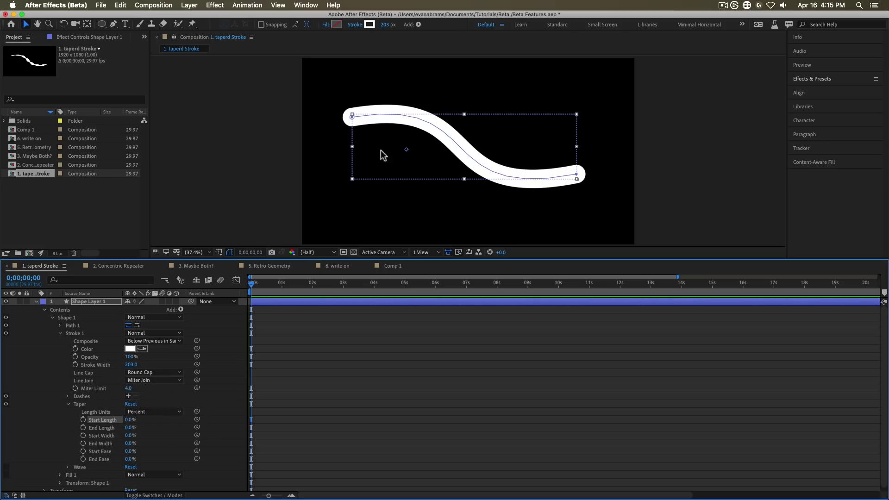
pyautogui.moveTo(131, 420); pyautogui.dragTo(202, 413)
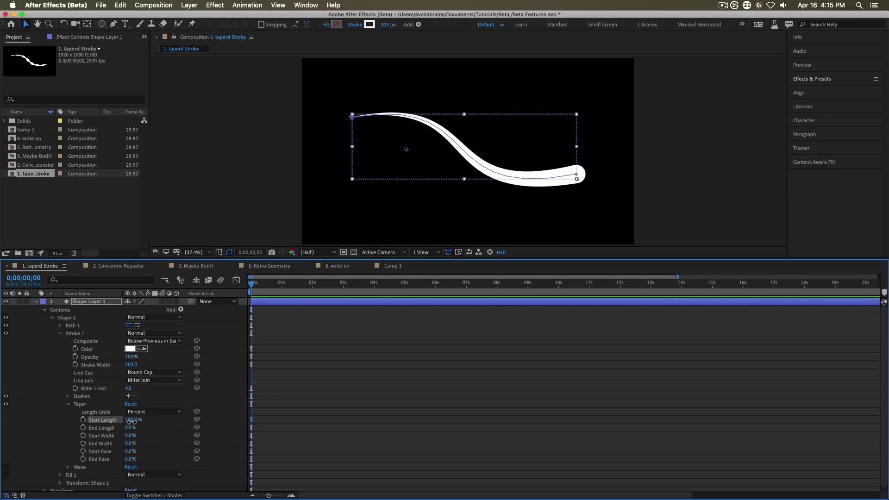
pyautogui.moveTo(131, 420); pyautogui.dragTo(98, 417)
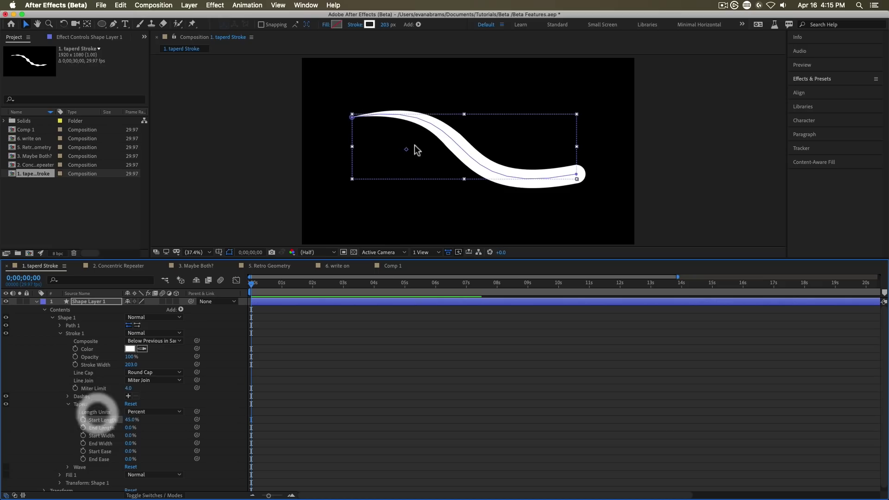
pyautogui.scroll(3, 456, 137)
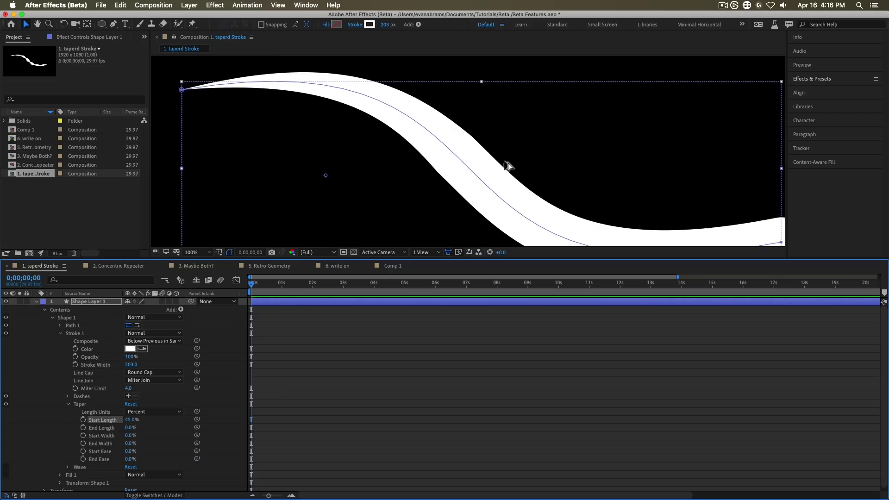
pyautogui.scroll(-2, 504, 166)
# - Taper the stroke from both ends at full length and thicken it to 580 px
pyautogui.moveTo(133, 419); pyautogui.dragTo(190, 415)
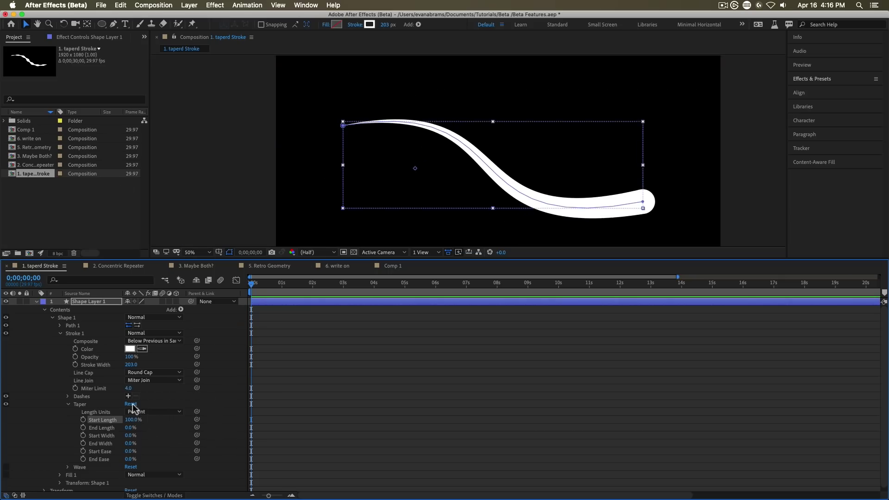
pyautogui.moveTo(132, 422)
pyautogui.mouseDown()
pyautogui.moveTo(94, 434)
pyautogui.moveTo(230, 422)
pyautogui.mouseUp()
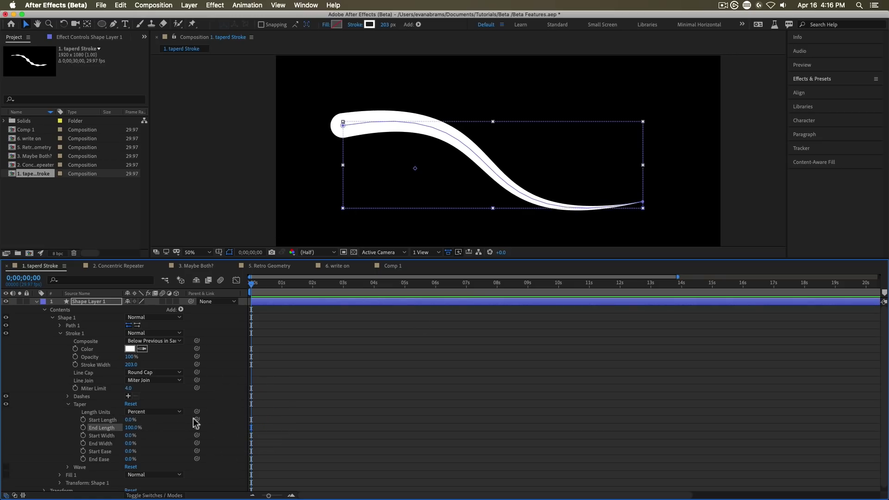
pyautogui.moveTo(132, 419); pyautogui.dragTo(303, 390)
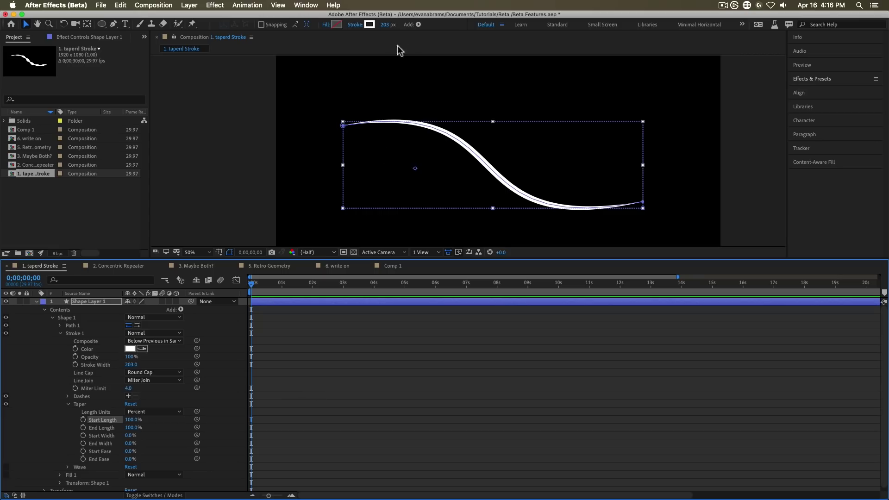
pyautogui.moveTo(386, 25); pyautogui.dragTo(373, 62)
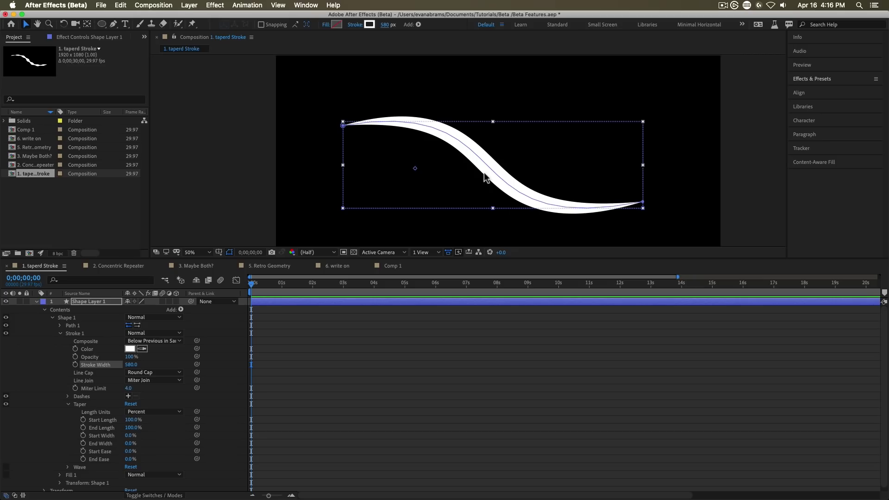
pyautogui.click(114, 436)
# - Try 18% start and 9% end taper widths, reset them, and slim the stroke to 306 px
pyautogui.moveTo(129, 438); pyautogui.dragTo(127, 446)
pyautogui.click(130, 444)
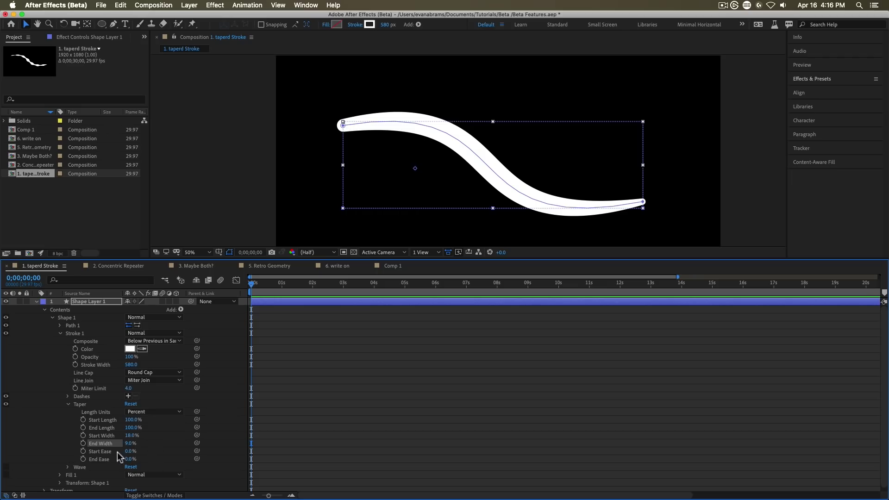
pyautogui.click(131, 404)
pyautogui.click(128, 421)
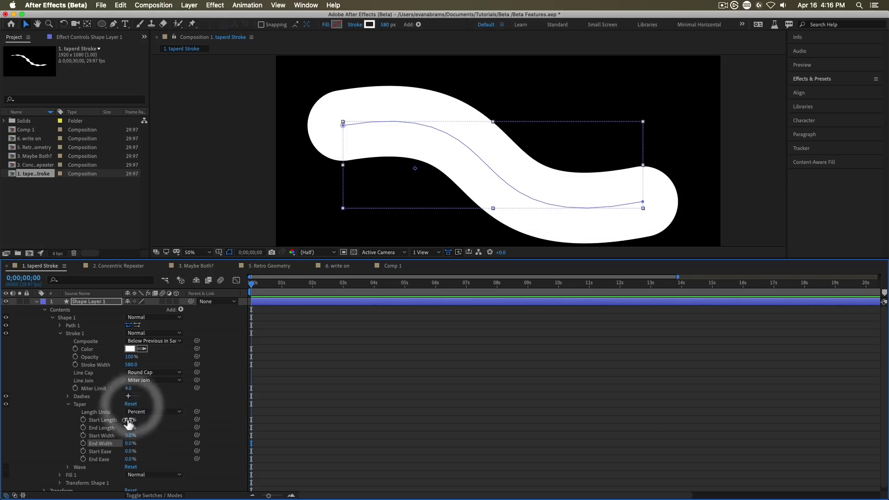
pyautogui.moveTo(385, 24); pyautogui.dragTo(291, 58)
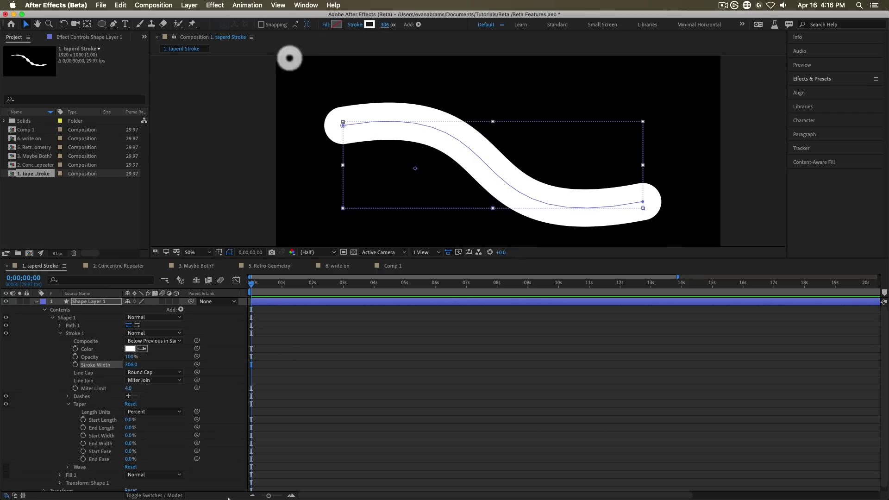
# - Set taper Start Length to 50% and Start Ease to about 43%
pyautogui.click(130, 419)
pyautogui.write('50')
pyautogui.press('Return')
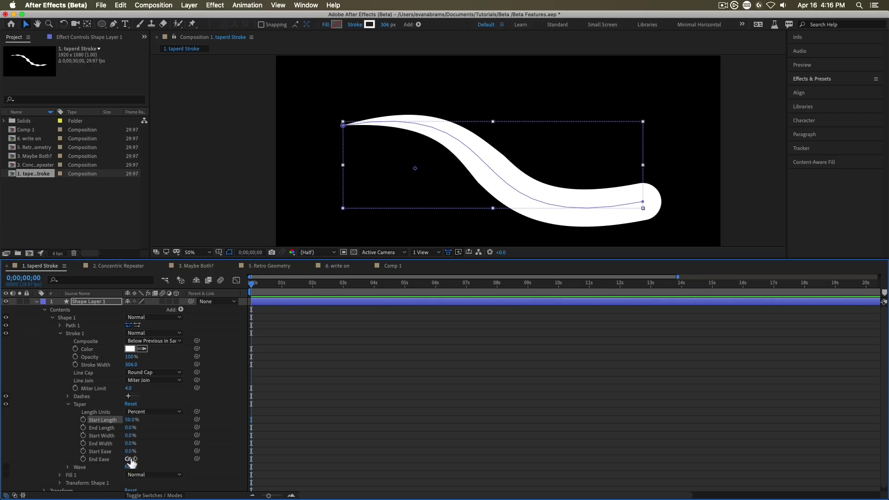
pyautogui.moveTo(131, 451); pyautogui.dragTo(187, 442)
pyautogui.scroll(2, 342, 171)
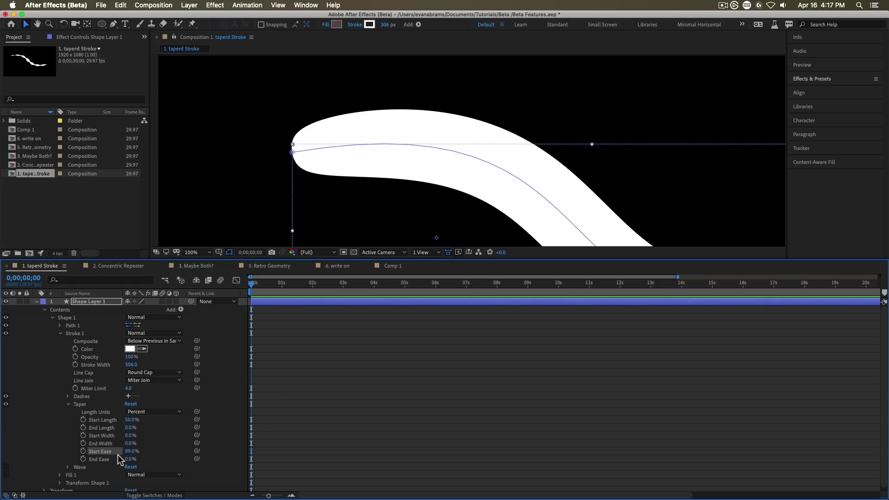
pyautogui.moveTo(126, 452)
pyautogui.mouseDown()
pyautogui.moveTo(90, 452)
pyautogui.moveTo(120, 450)
pyautogui.moveTo(112, 450)
pyautogui.mouseUp()
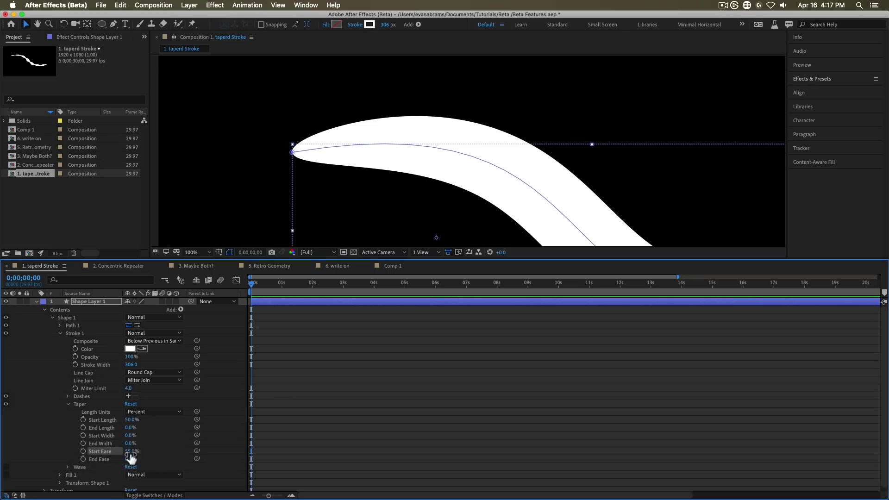
# - Try Start Ease values of -100% and -50%, then reset the taper to uniform width
pyautogui.click(131, 451)
pyautogui.write('-100')
pyautogui.press('Return')
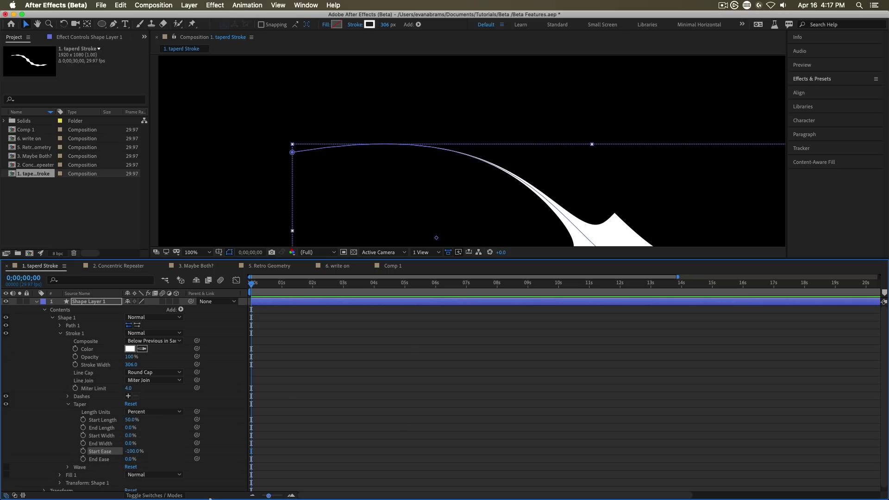
pyautogui.click(131, 451)
pyautogui.write('-50')
pyautogui.press('Return')
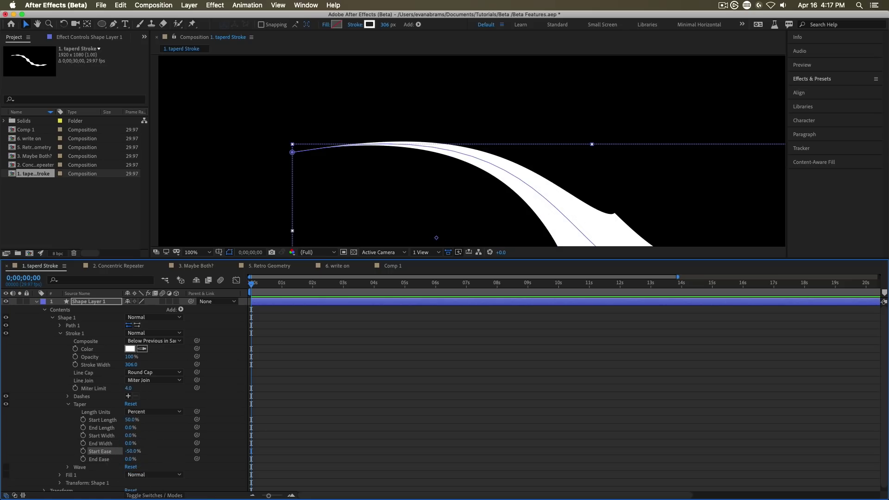
pyautogui.scroll(-2, 548, 159)
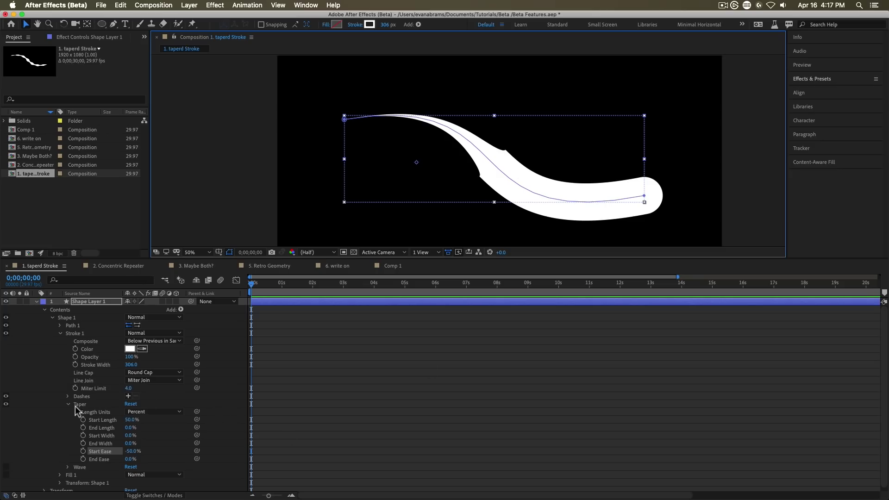
pyautogui.click(130, 403)
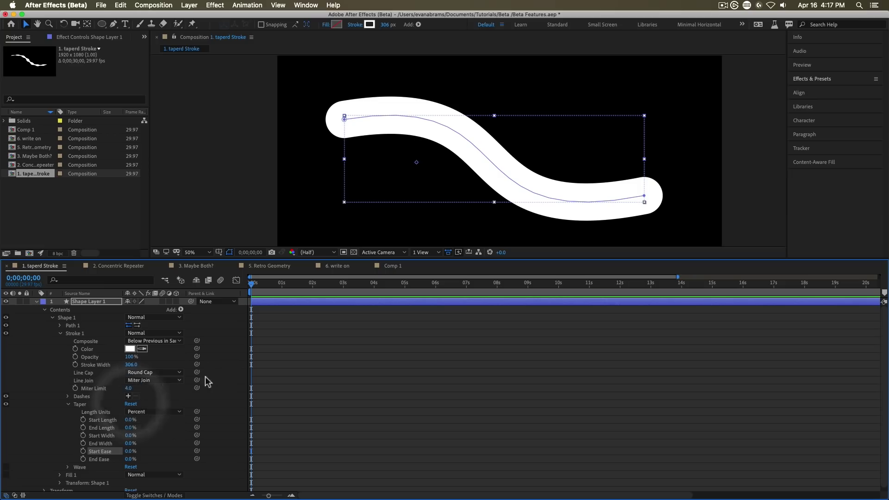
# - Enable and reset Wave, then set Amount 26%, Wavelength 540 and Phase 2x+140°
pyautogui.click(68, 405)
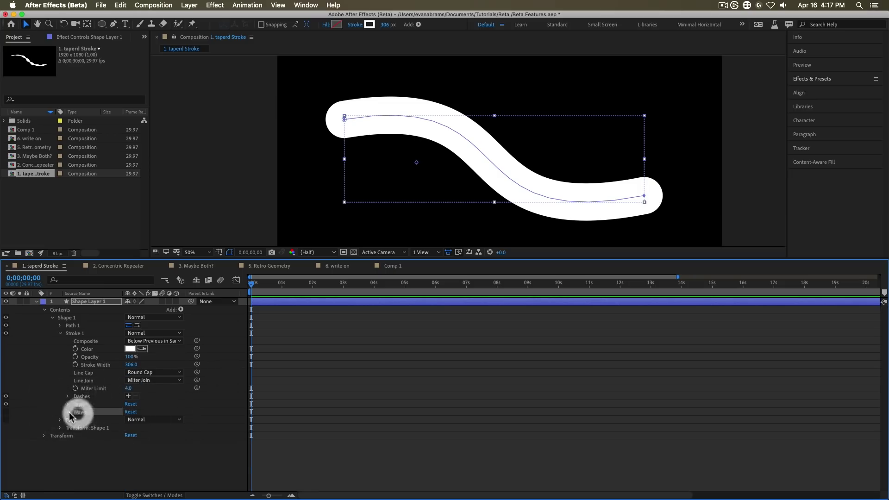
pyautogui.click(67, 412)
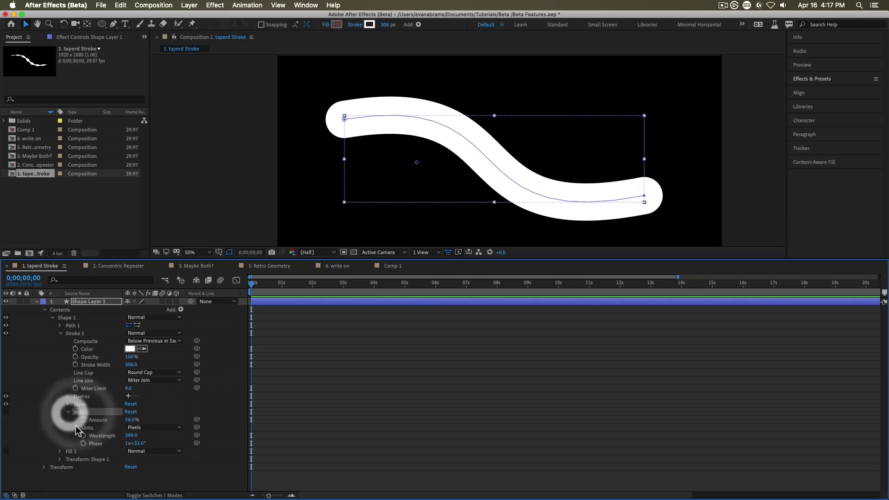
pyautogui.click(6, 412)
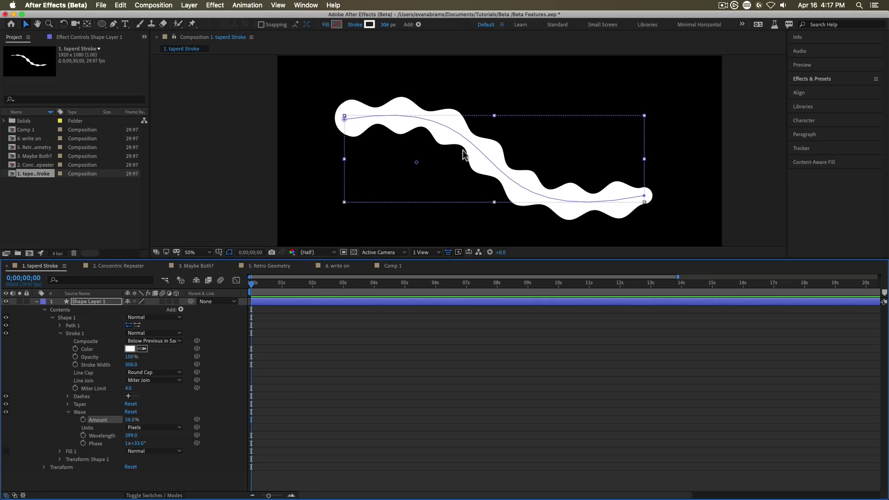
pyautogui.click(131, 412)
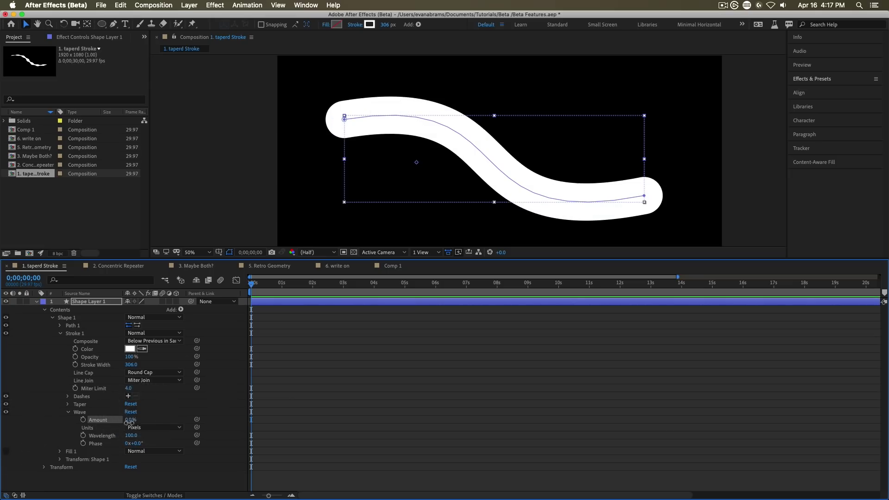
pyautogui.moveTo(129, 421); pyautogui.dragTo(140, 422)
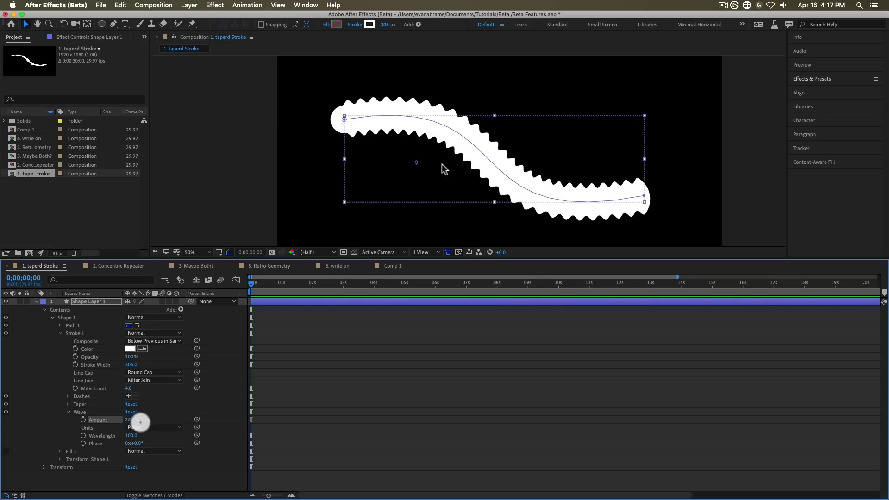
pyautogui.click(347, 119)
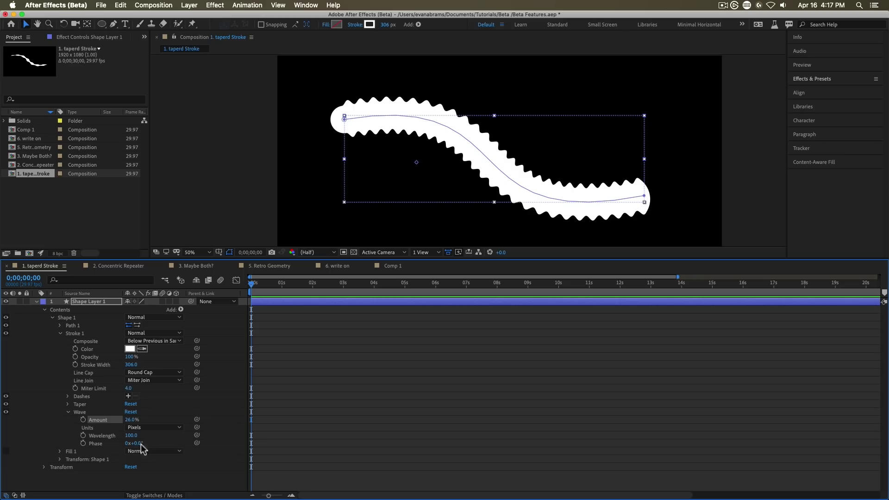
pyautogui.moveTo(138, 443); pyautogui.dragTo(185, 444)
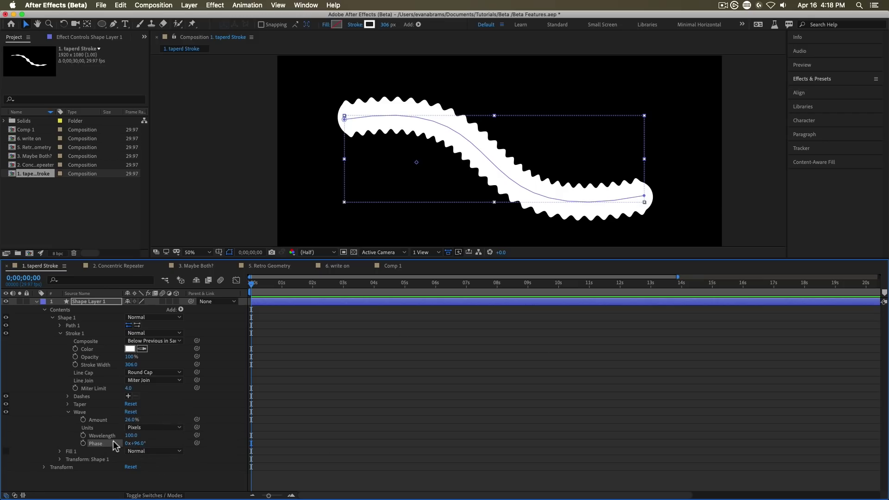
pyautogui.moveTo(131, 435)
pyautogui.mouseDown()
pyautogui.moveTo(353, 426)
pyautogui.moveTo(399, 435)
pyautogui.mouseUp()
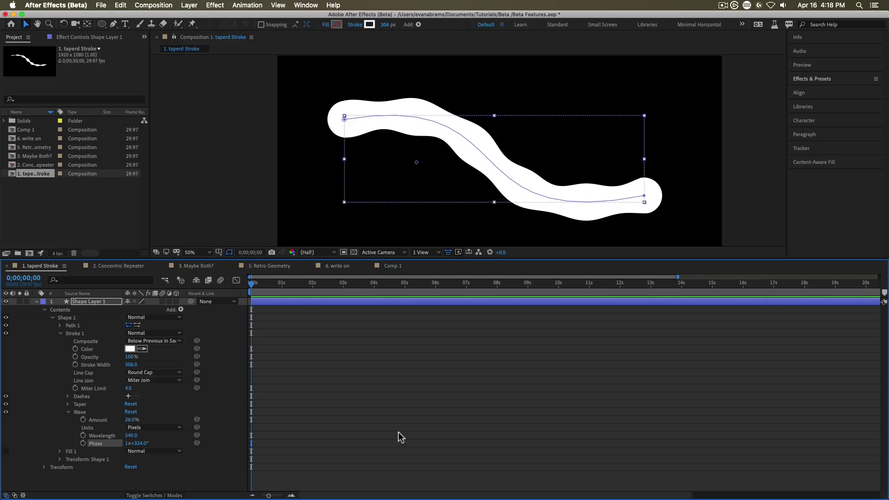
pyautogui.moveTo(148, 447); pyautogui.dragTo(213, 428)
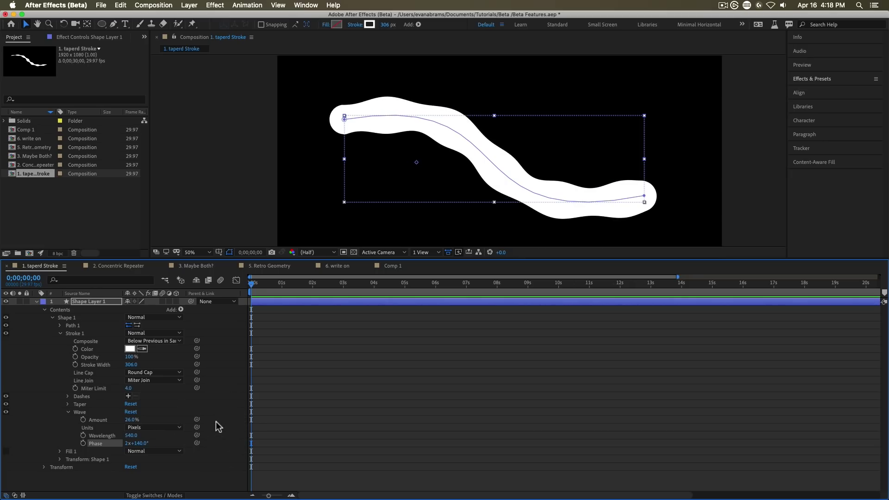
pyautogui.click(44, 189)
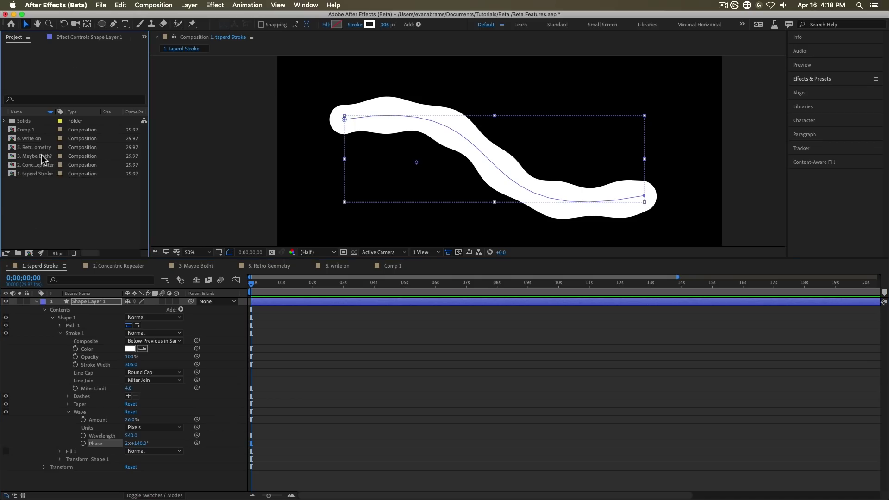
# - Open the 6. write on composition and preview the Hi write-on animation
pyautogui.doubleClick(34, 141)
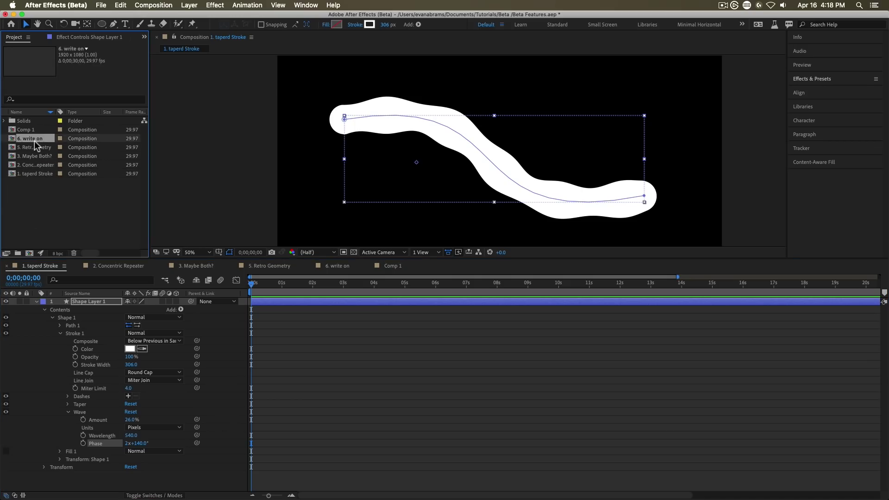
pyautogui.moveTo(363, 292); pyautogui.dragTo(256, 293)
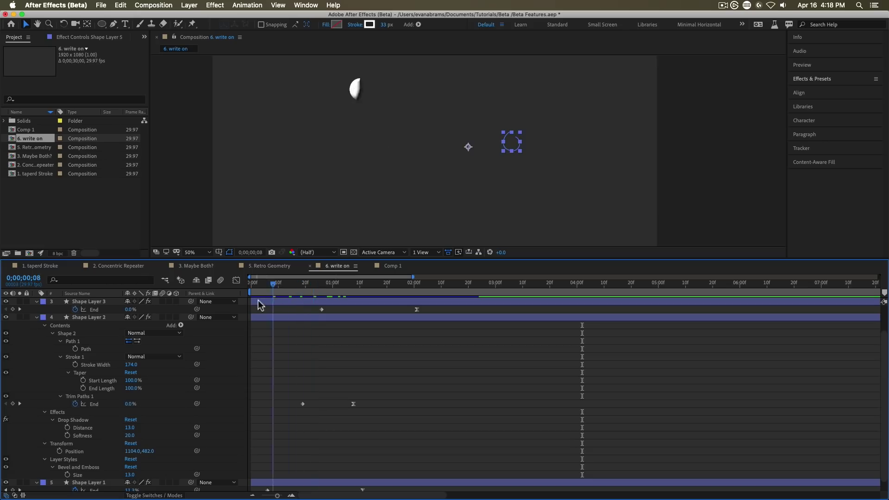
pyautogui.press('space')
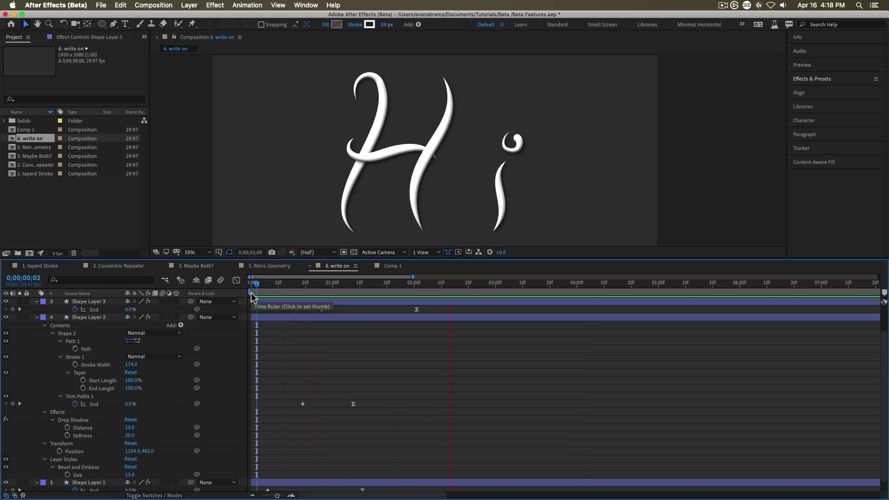
pyautogui.click(283, 293)
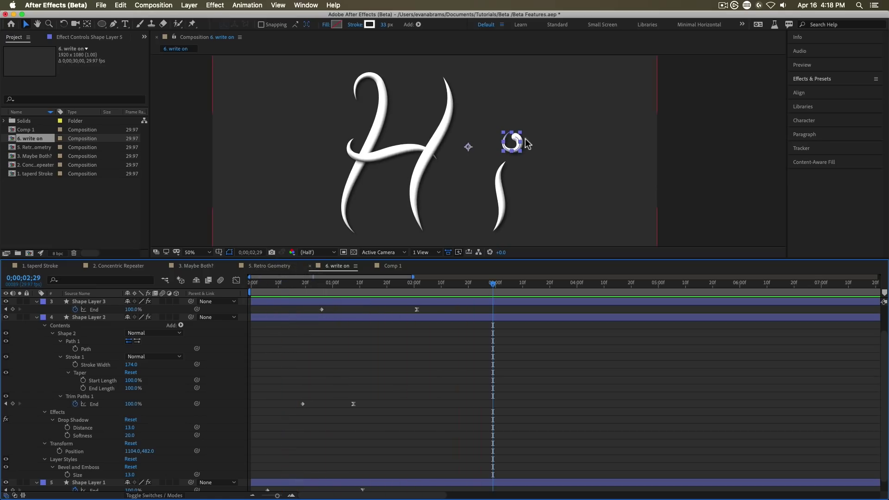
pyautogui.click(284, 291)
pyautogui.press('space')
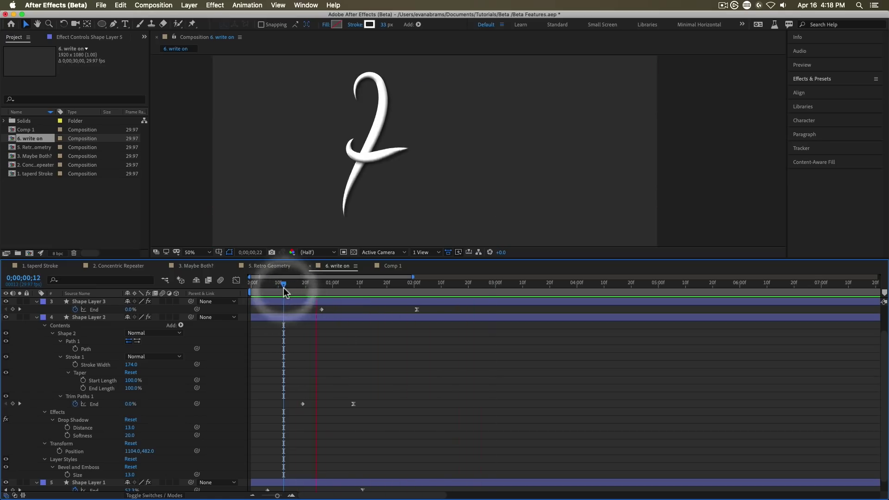
pyautogui.press('space')
pyautogui.moveTo(309, 291); pyautogui.dragTo(313, 290)
# - Select the H crossbar stroke layer and scrub through it drawing on
pyautogui.click(380, 157)
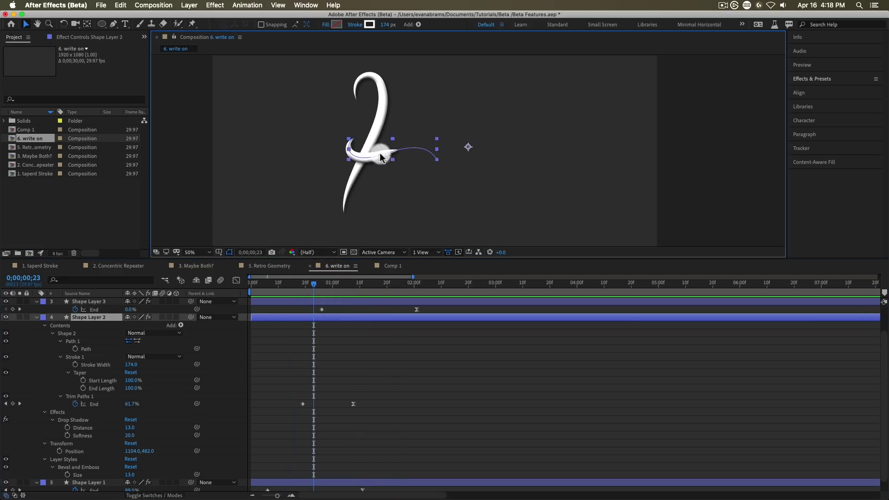
pyautogui.scroll(2, 381, 156)
pyautogui.moveTo(307, 293)
pyautogui.mouseDown()
pyautogui.moveTo(349, 292)
pyautogui.moveTo(306, 307)
pyautogui.moveTo(352, 310)
pyautogui.mouseUp()
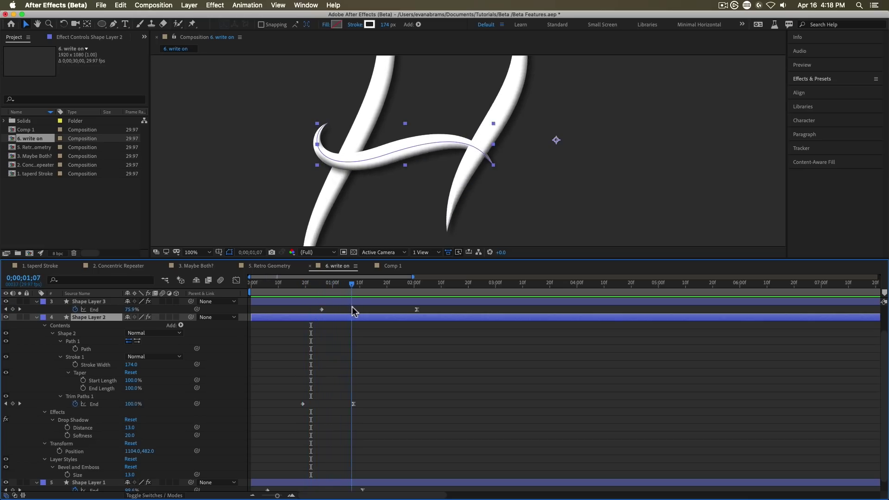
pyautogui.scroll(-2, 542, 119)
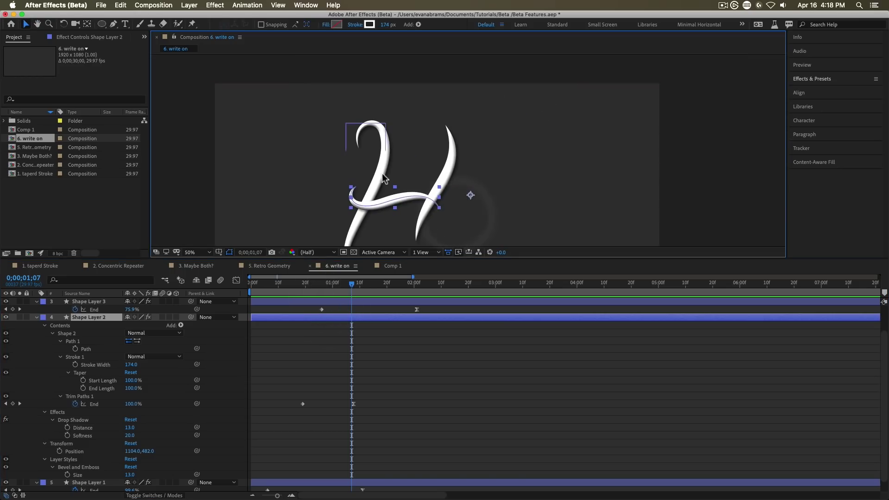
pyautogui.press('space')
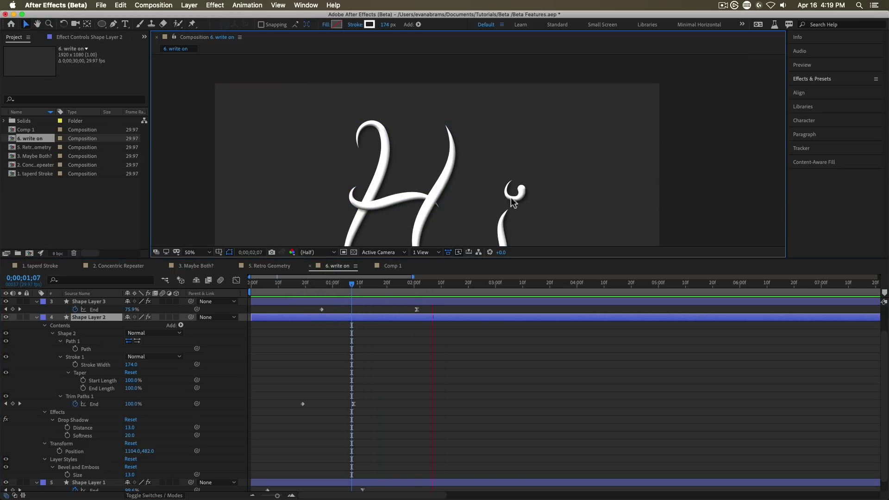
pyautogui.press('space')
# - Zoom in on the i's dot and scrub to where it finishes drawing
pyautogui.press('.')
pyautogui.press('.')
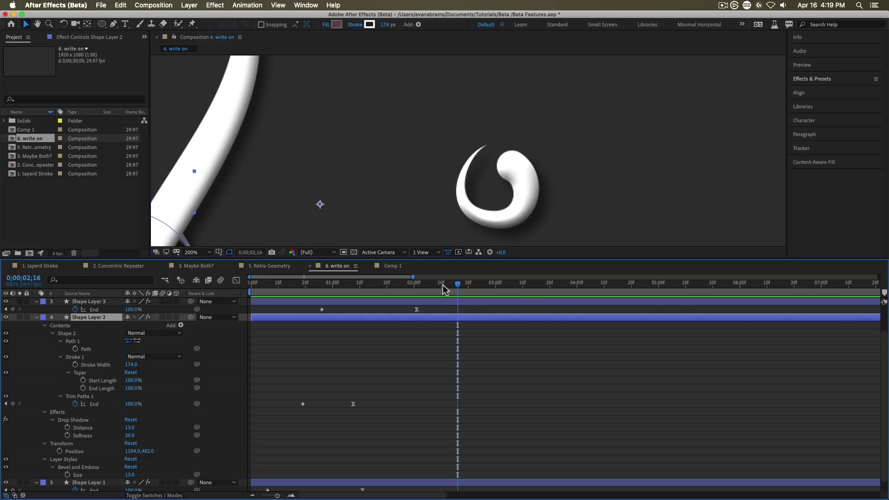
pyautogui.moveTo(440, 283); pyautogui.dragTo(398, 287)
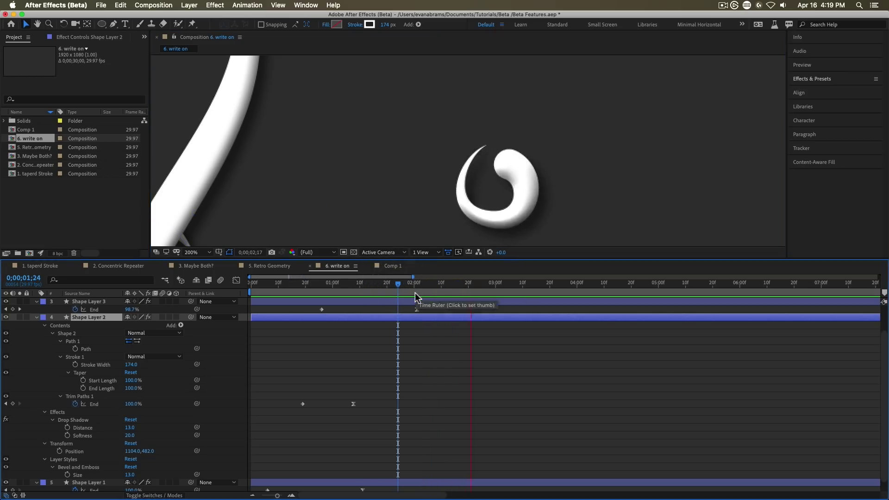
pyautogui.click(360, 291)
pyautogui.hotkey('shift', 'pagedown')
pyautogui.hotkey('shift', 'pagedown')
pyautogui.hotkey('shift', 'pagedown')
pyautogui.hotkey('shift', 'pagedown')
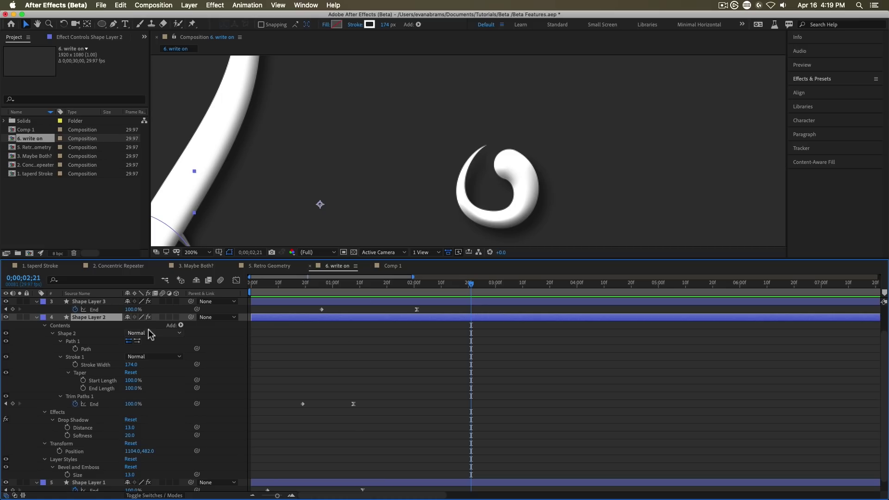
pyautogui.scroll(2, 152, 332)
# - Keyframe Shape Layer 5's Trim Paths Start, raising it to about 35% where the dot completes
pyautogui.click(396, 301)
pyautogui.press('u')
pyautogui.press('u')
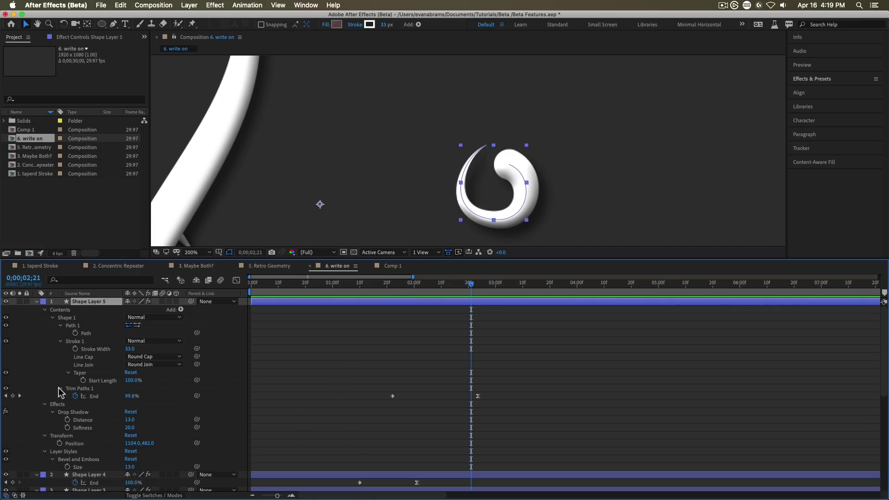
pyautogui.click(59, 389)
pyautogui.click(75, 396)
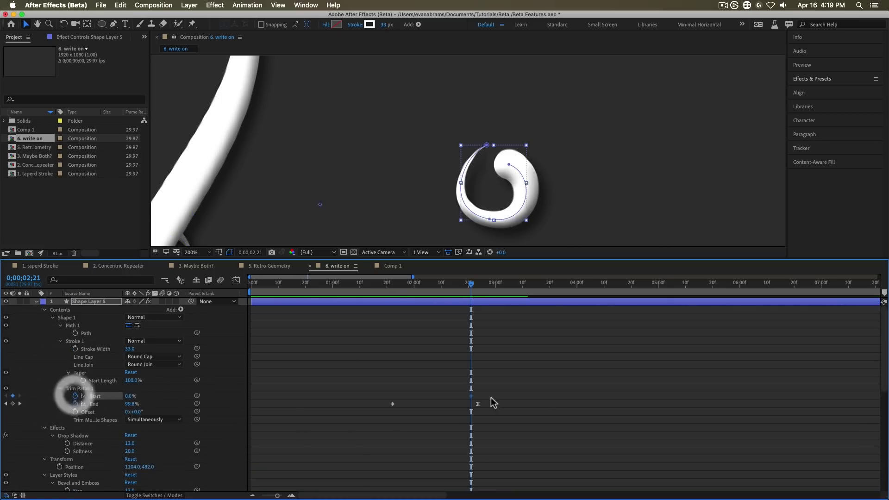
pyautogui.click(486, 397)
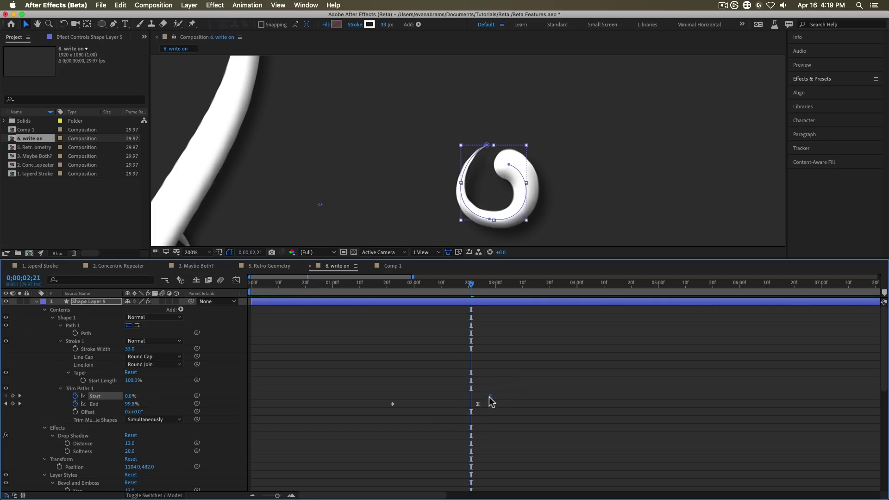
pyautogui.click(489, 397)
pyautogui.click(401, 290)
pyautogui.click(12, 395)
pyautogui.click(424, 290)
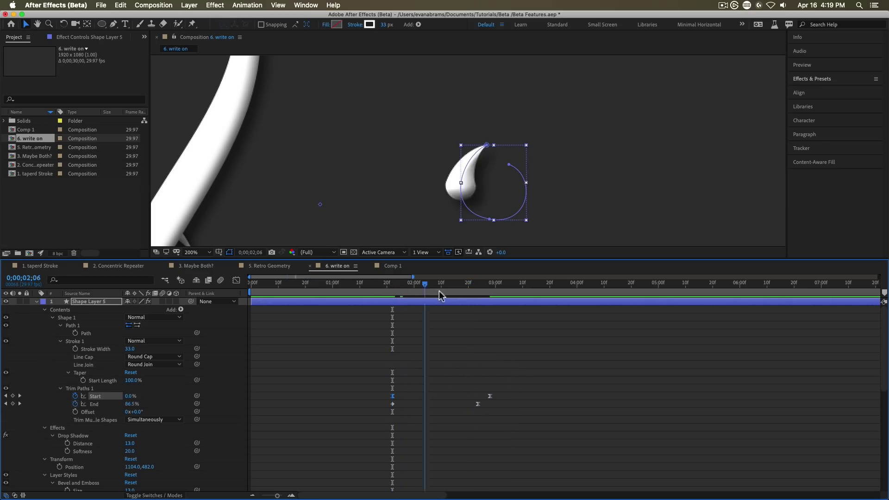
pyautogui.moveTo(440, 296); pyautogui.dragTo(490, 296)
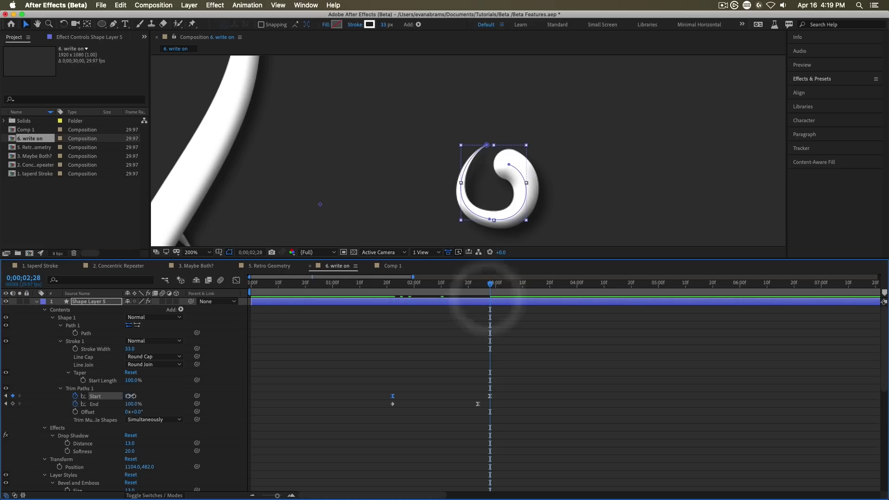
pyautogui.moveTo(131, 396); pyautogui.dragTo(147, 396)
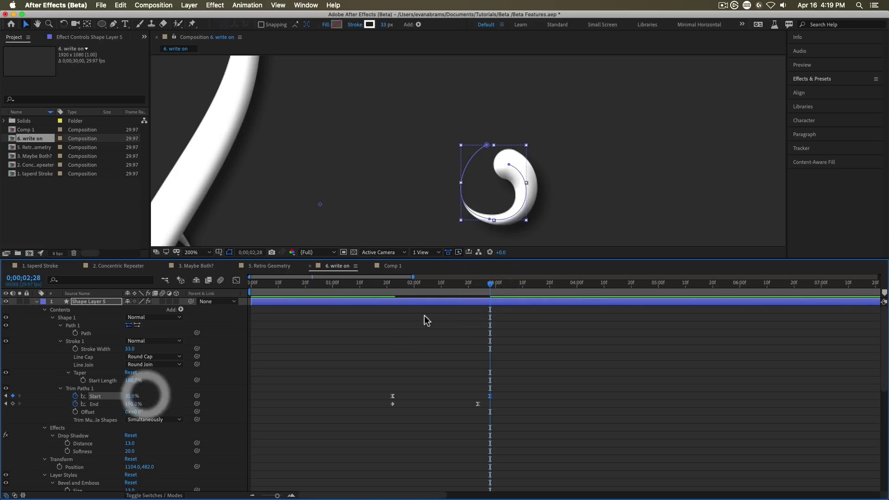
# - Preview the dot's trim animation, then open the 2. Concentric Repeater composition
pyautogui.click(391, 290)
pyautogui.press('space')
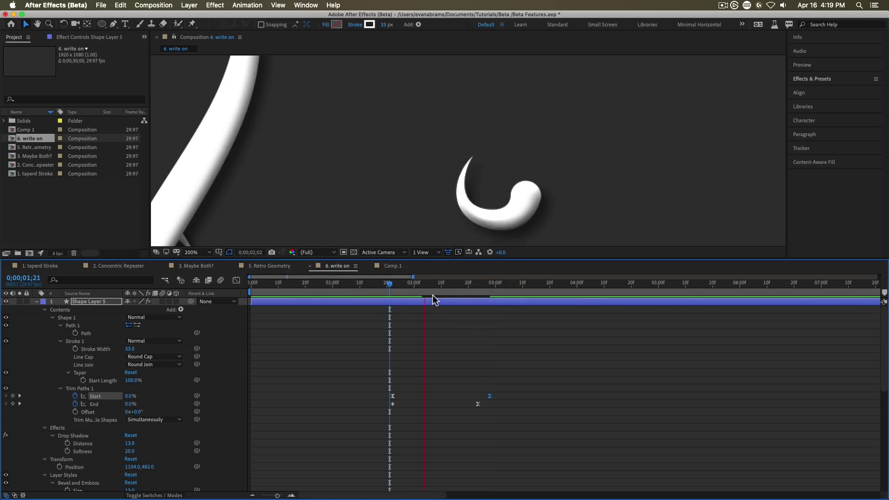
pyautogui.press('space')
pyautogui.click(482, 363)
pyautogui.click(381, 283)
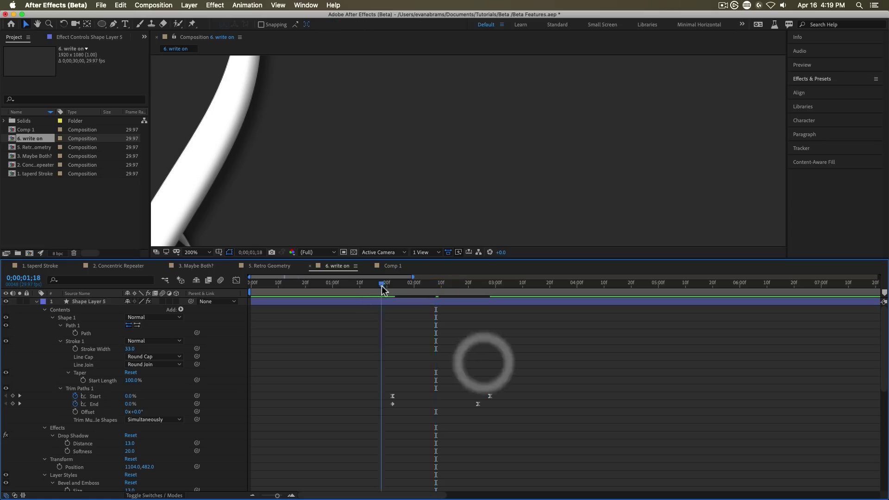
pyautogui.press('space')
pyautogui.scroll(-2, 501, 157)
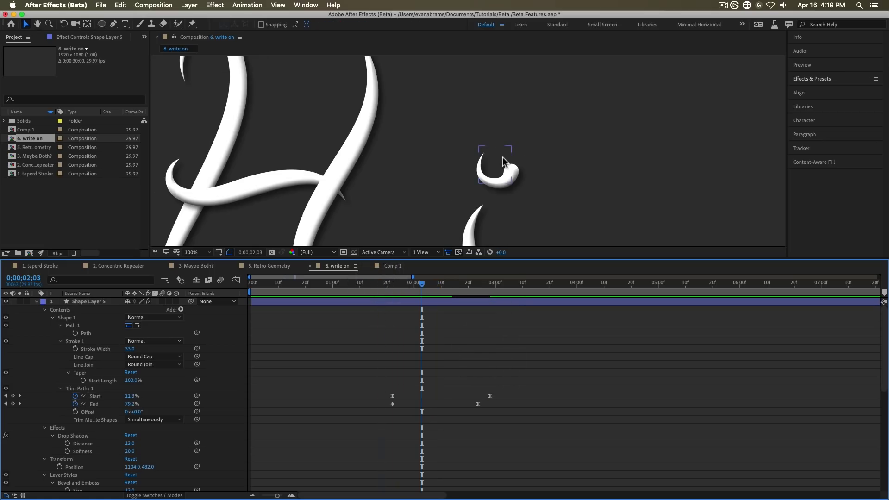
pyautogui.scroll(-2, 502, 157)
pyautogui.click(517, 162)
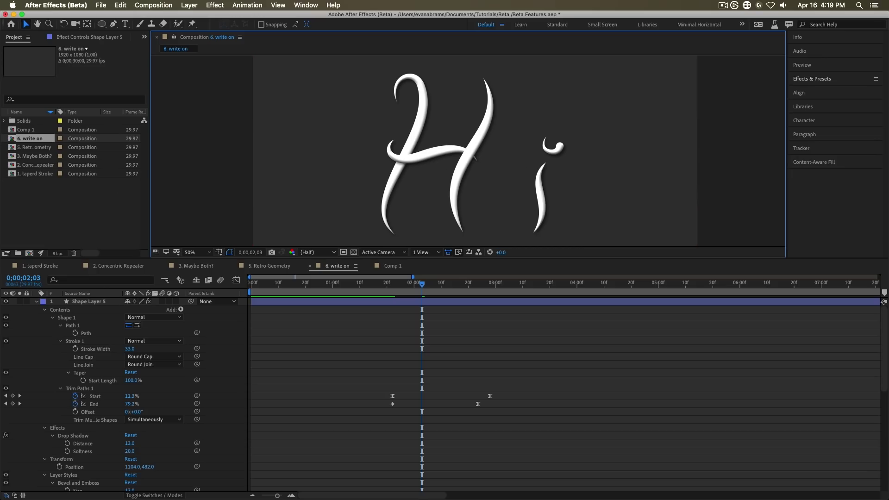
pyautogui.doubleClick(41, 165)
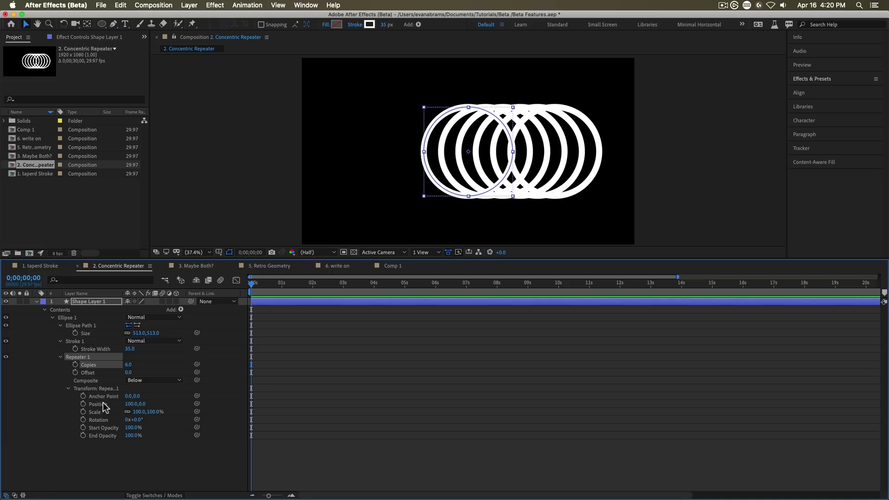
# - Set Repeater 1 Position to 0,0, Scale 133% and Offset 0.4, then disable it
pyautogui.write('0')
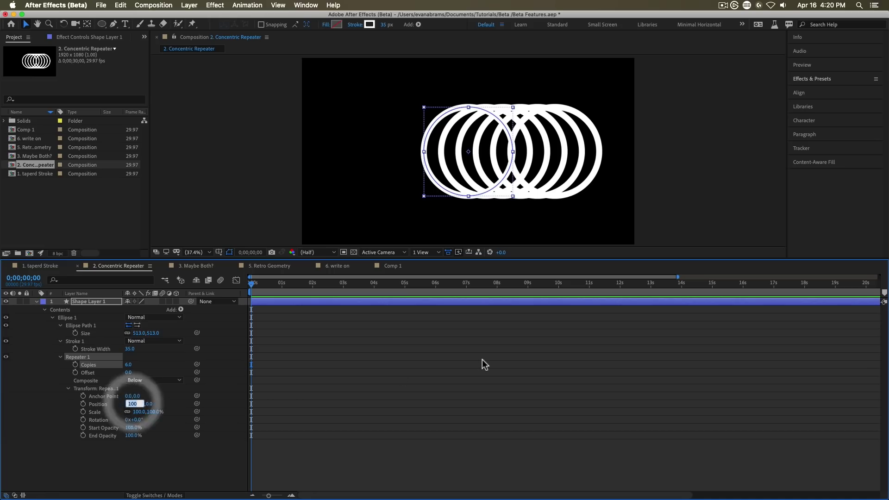
pyautogui.press('Return')
pyautogui.moveTo(160, 414); pyautogui.dragTo(168, 408)
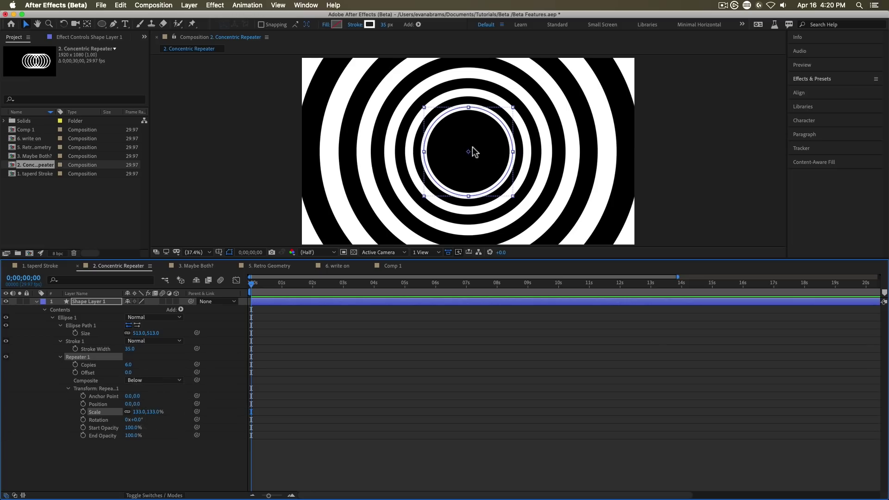
pyautogui.scroll(-1, 473, 166)
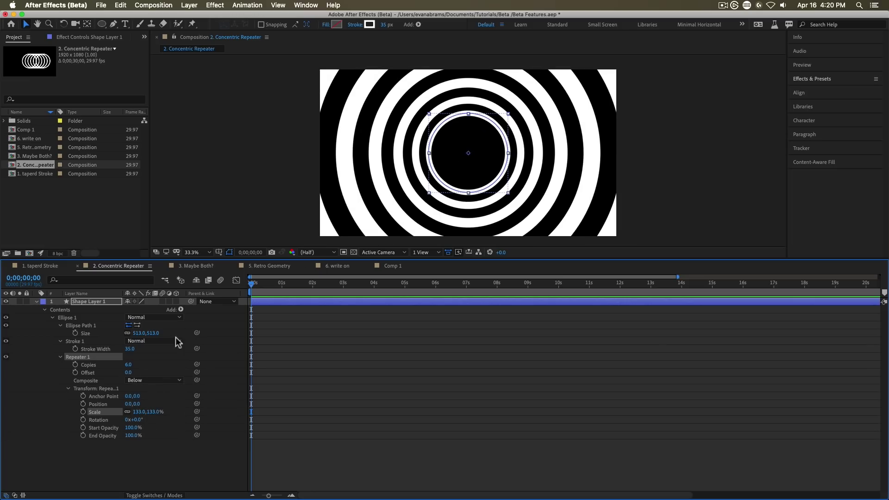
pyautogui.moveTo(129, 372); pyautogui.dragTo(123, 368)
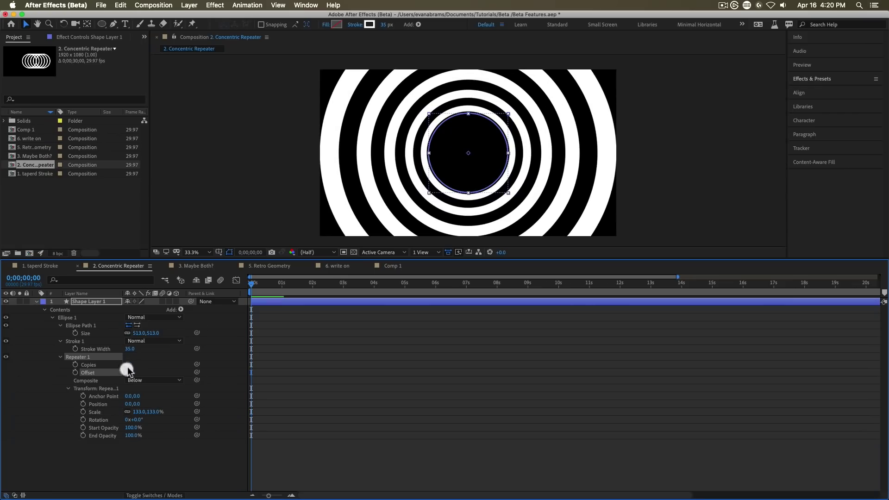
pyautogui.scroll(3, 474, 202)
pyautogui.scroll(-2, 475, 202)
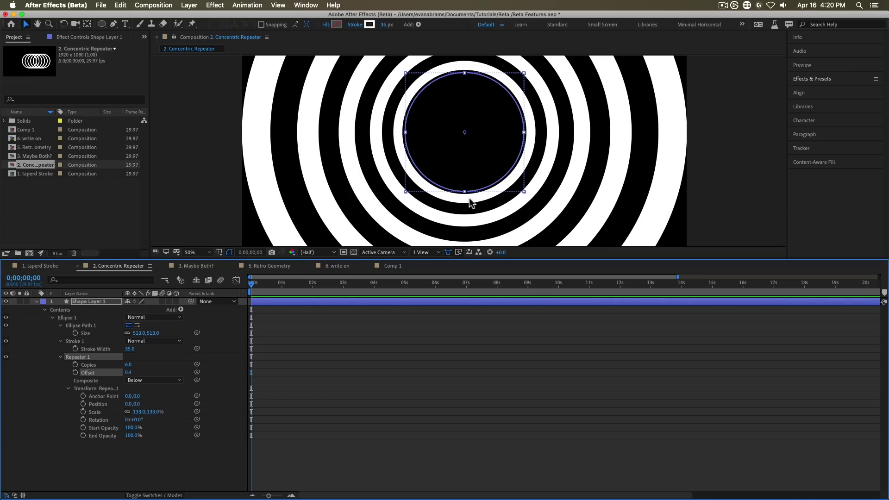
pyautogui.click(6, 357)
# - Add an Offset Paths operation to the ring shape and reveal its settings
pyautogui.click(88, 341)
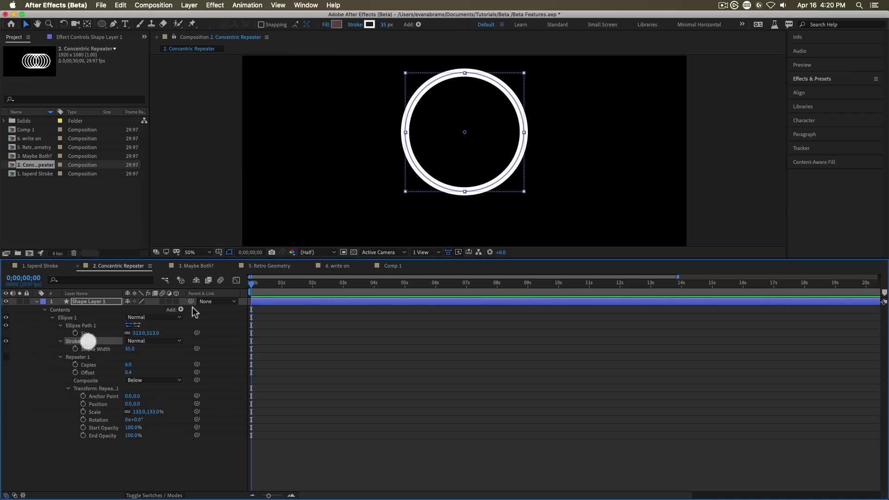
pyautogui.click(180, 309)
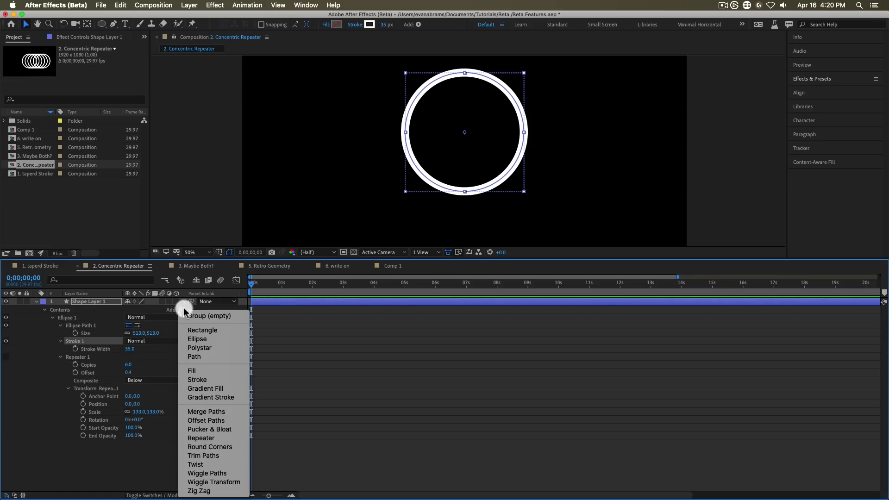
pyautogui.click(210, 420)
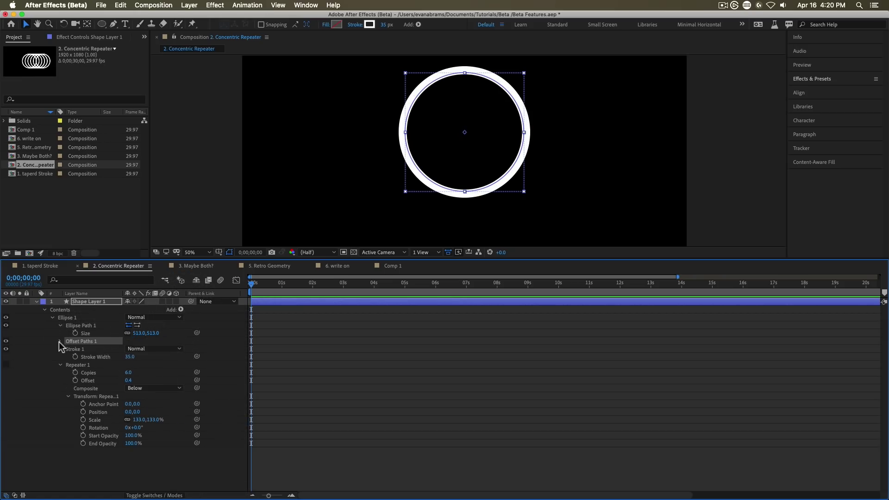
pyautogui.click(61, 341)
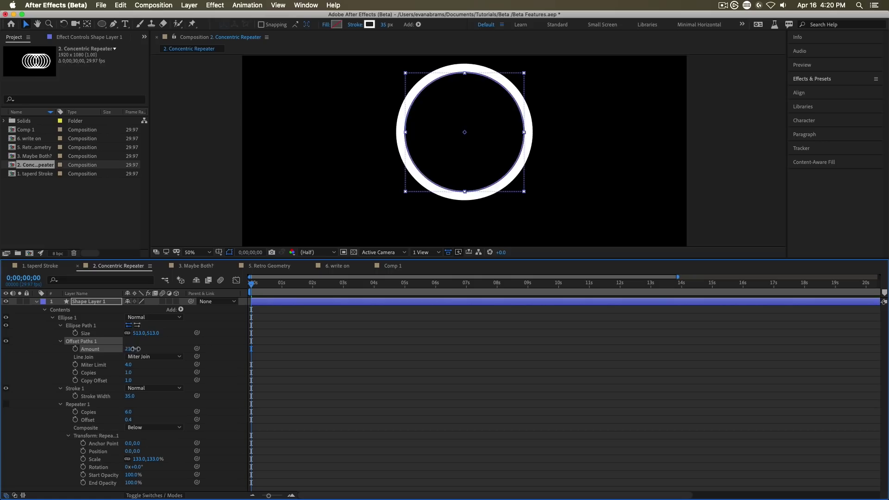
# - Set Offset Paths Amount to 67 and Copies to 6, spreading the concentric rings apart
pyautogui.moveTo(134, 349); pyautogui.dragTo(162, 349)
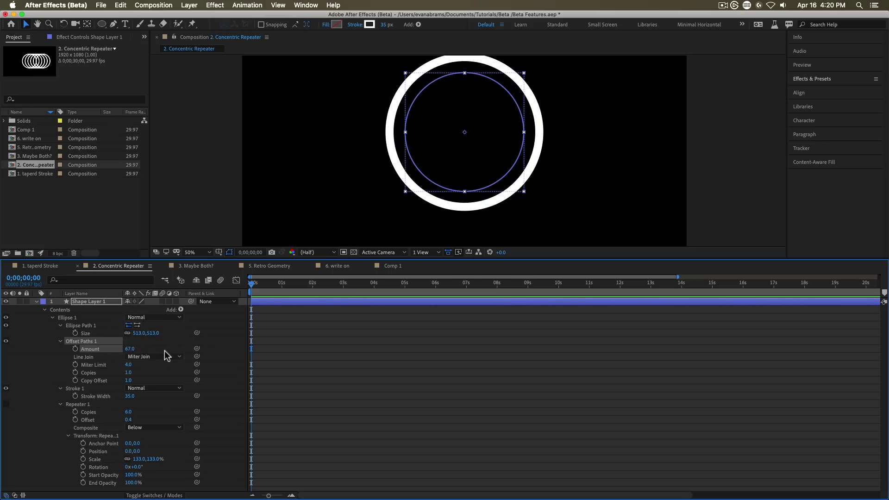
pyautogui.click(99, 373)
pyautogui.click(128, 373)
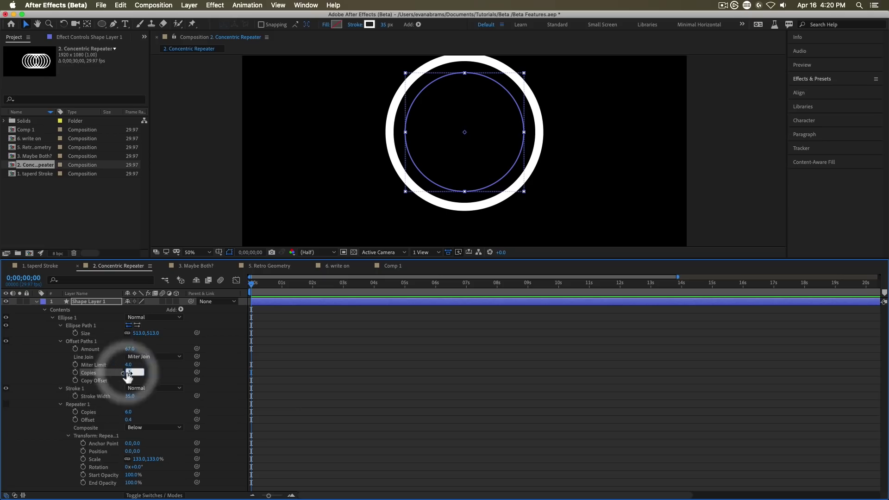
pyautogui.press('Return')
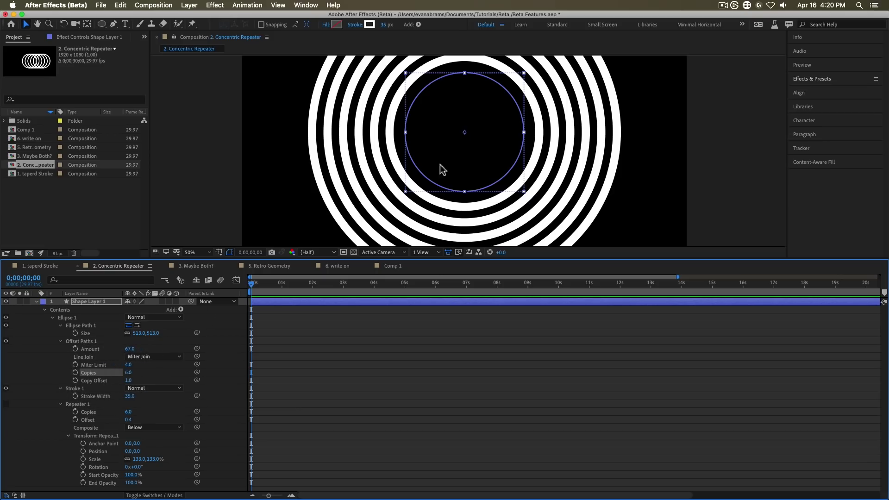
pyautogui.moveTo(466, 141); pyautogui.dragTo(422, 166)
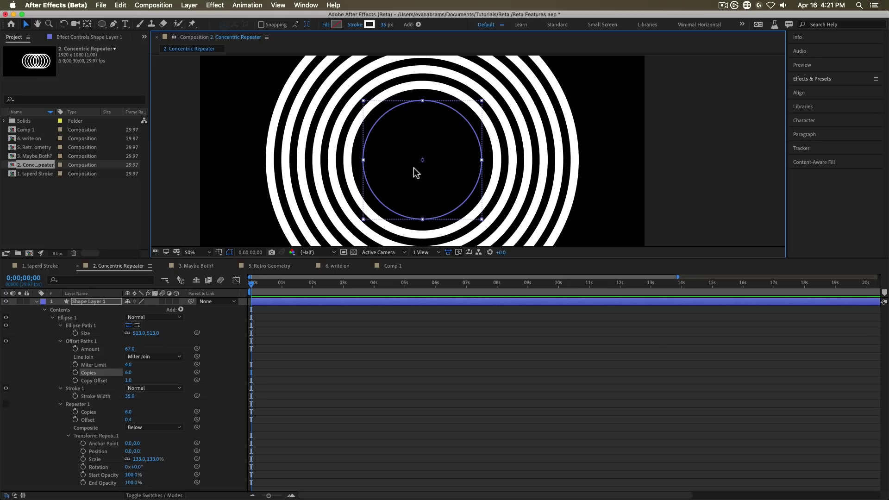
pyautogui.moveTo(129, 380)
pyautogui.mouseDown()
pyautogui.moveTo(157, 377)
pyautogui.moveTo(95, 395)
pyautogui.moveTo(133, 390)
pyautogui.moveTo(120, 382)
pyautogui.mouseUp()
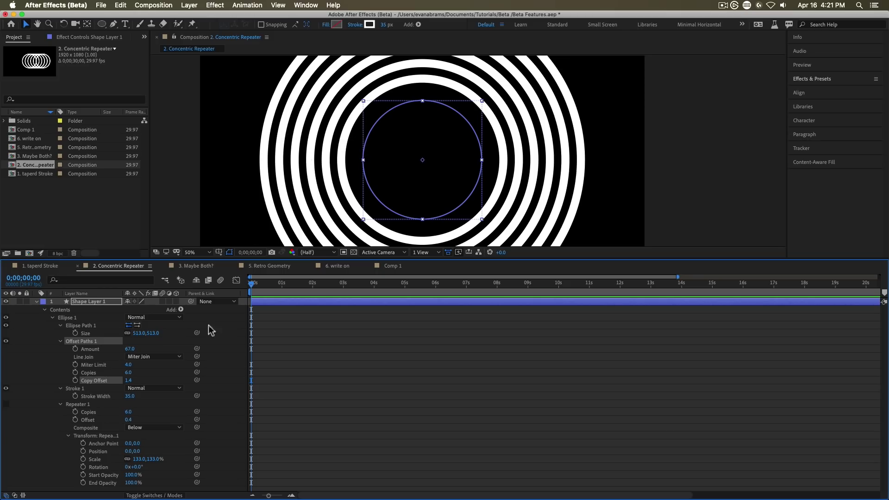
# - Scrub Offset Paths Copies to 3.9 with Copy Offset 1.4 so the outer ring is partly drawn
pyautogui.moveTo(130, 373); pyautogui.dragTo(131, 373)
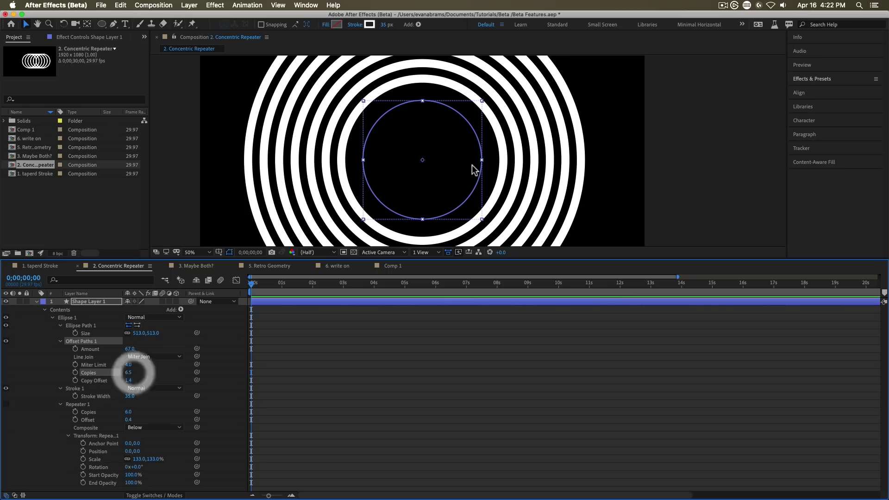
pyautogui.scroll(-1, 472, 169)
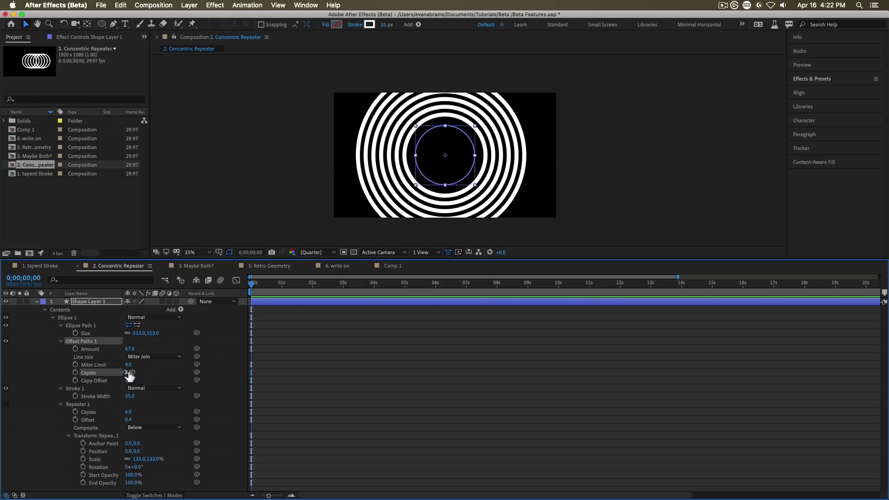
pyautogui.moveTo(127, 373); pyautogui.dragTo(128, 375)
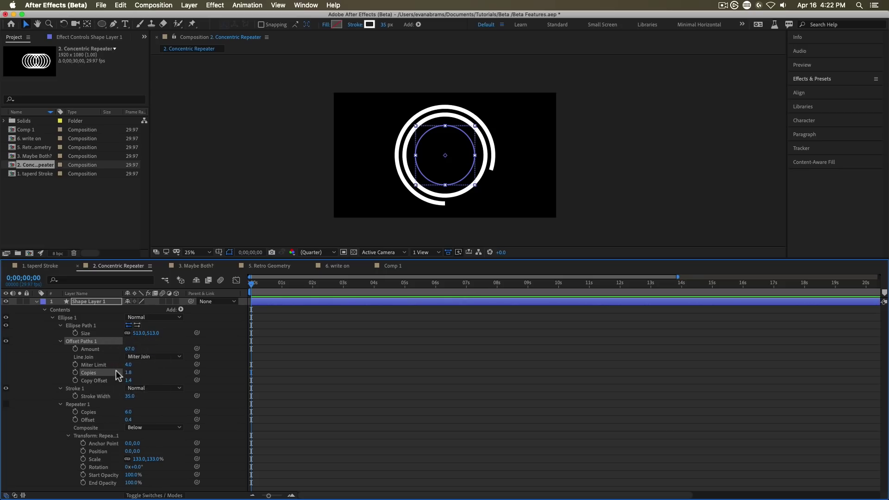
pyautogui.click(131, 373)
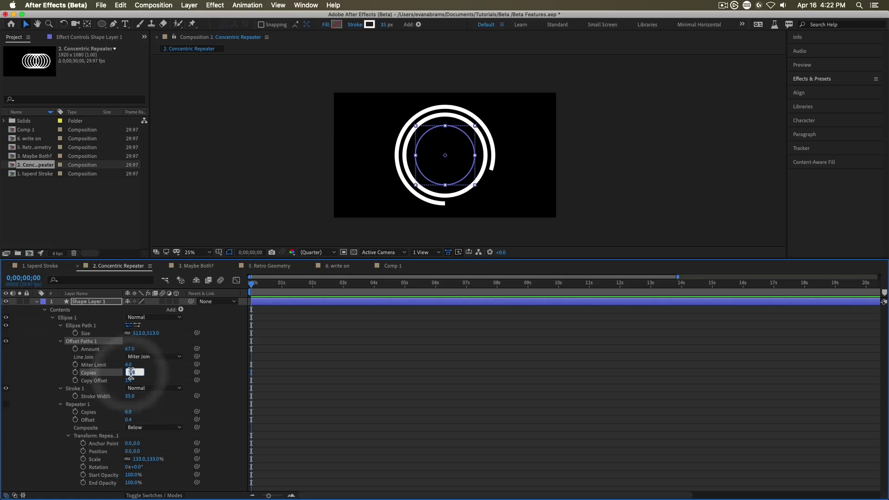
pyautogui.click(158, 378)
pyautogui.moveTo(128, 373); pyautogui.dragTo(139, 375)
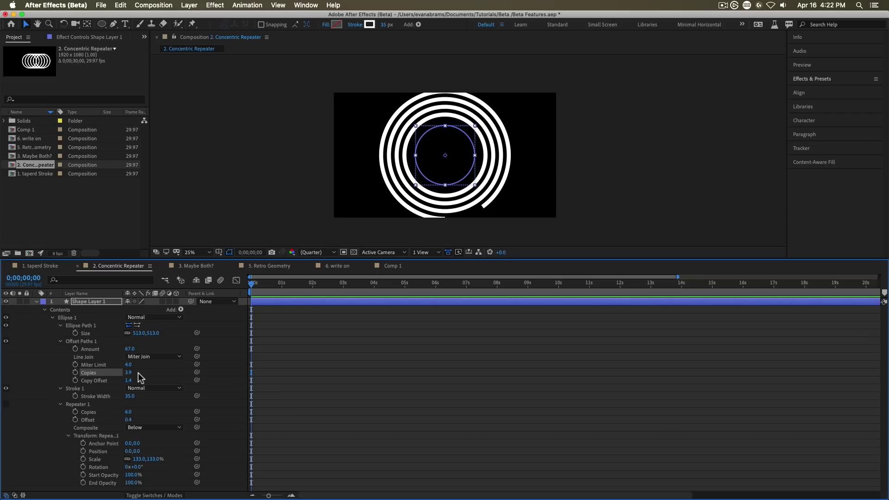
pyautogui.doubleClick(38, 148)
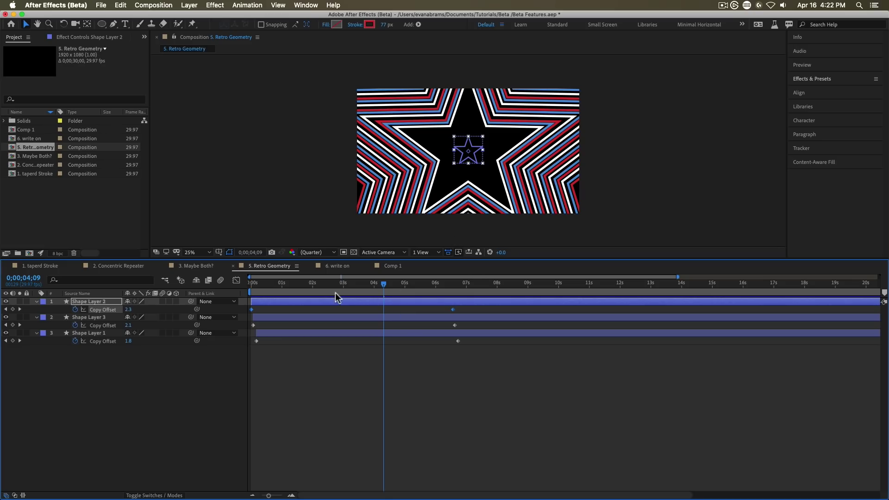
# - Scrub the red, white and blue star animation and select star shapes in the viewer
pyautogui.moveTo(330, 288); pyautogui.dragTo(348, 284)
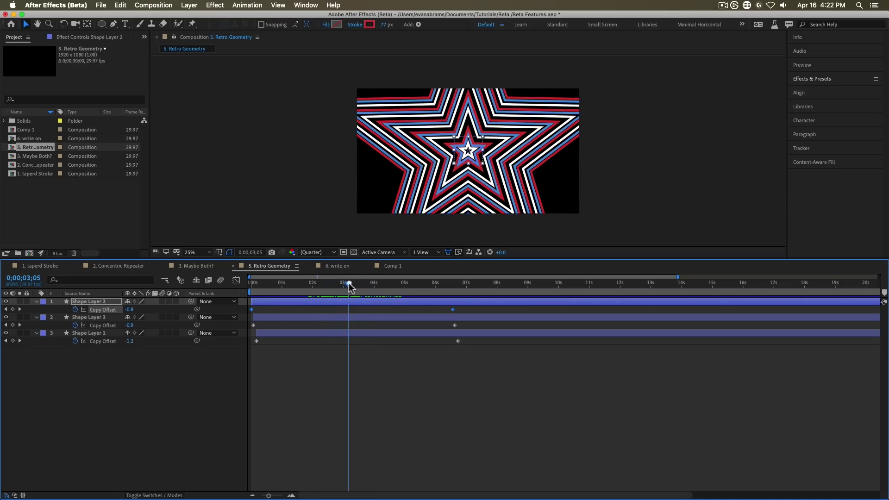
pyautogui.keyDown('shift'); pyautogui.click(326, 333); pyautogui.keyUp('shift')
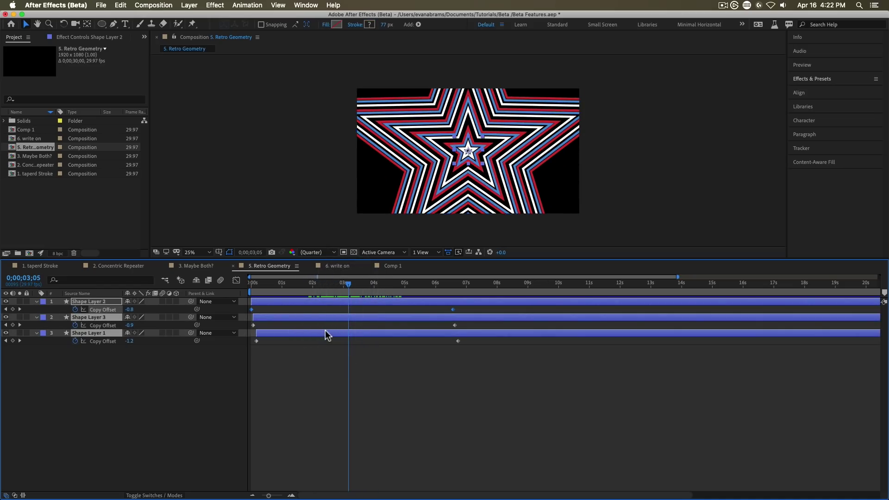
pyautogui.click(460, 349)
pyautogui.click(422, 333)
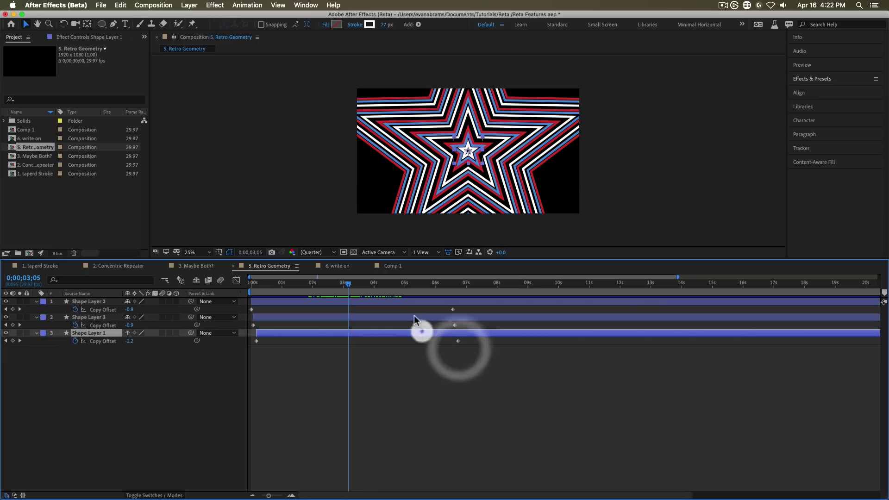
pyautogui.keyDown('shift'); pyautogui.click(413, 318); pyautogui.keyUp('shift')
pyautogui.click(409, 348)
# - Inspect Shape Layers 1, 3 and 2, then scrub back to a small concentric star
pyautogui.click(93, 334)
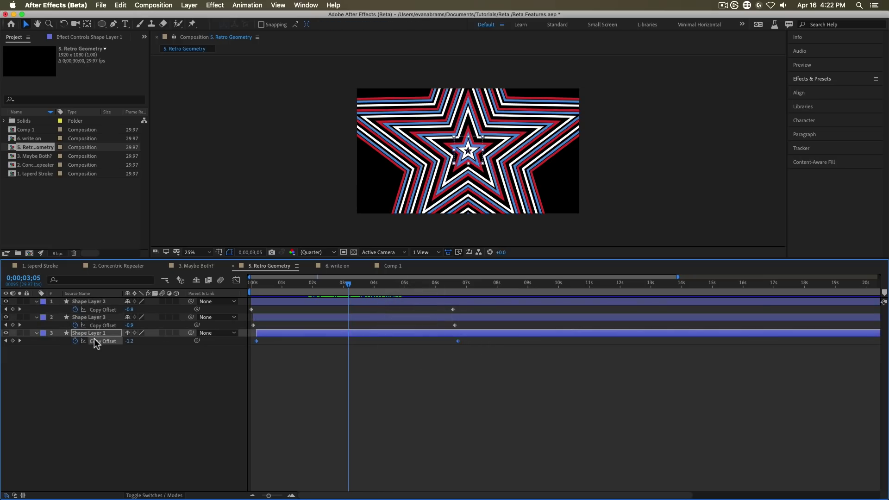
pyautogui.keyDown('shift'); pyautogui.click(101, 317); pyautogui.keyUp('shift')
pyautogui.keyDown('shift'); pyautogui.click(101, 302); pyautogui.keyUp('shift')
pyautogui.click(316, 401)
pyautogui.moveTo(286, 288); pyautogui.dragTo(381, 306)
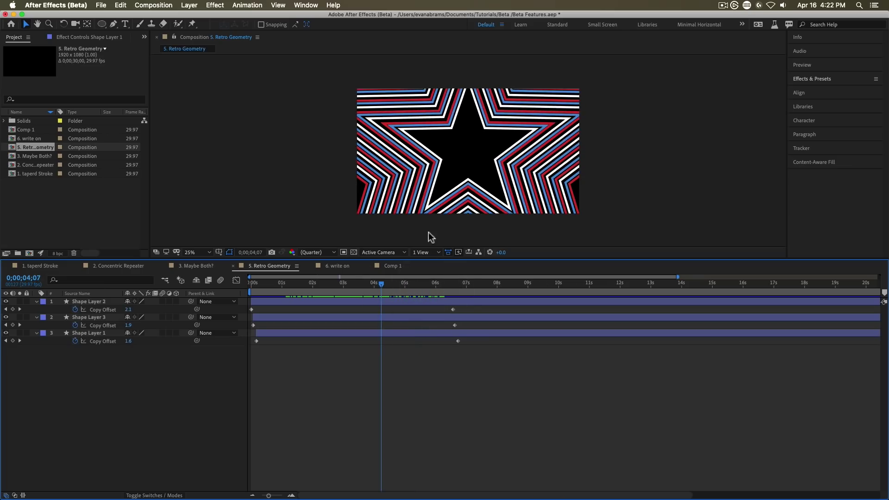
pyautogui.doubleClick(37, 156)
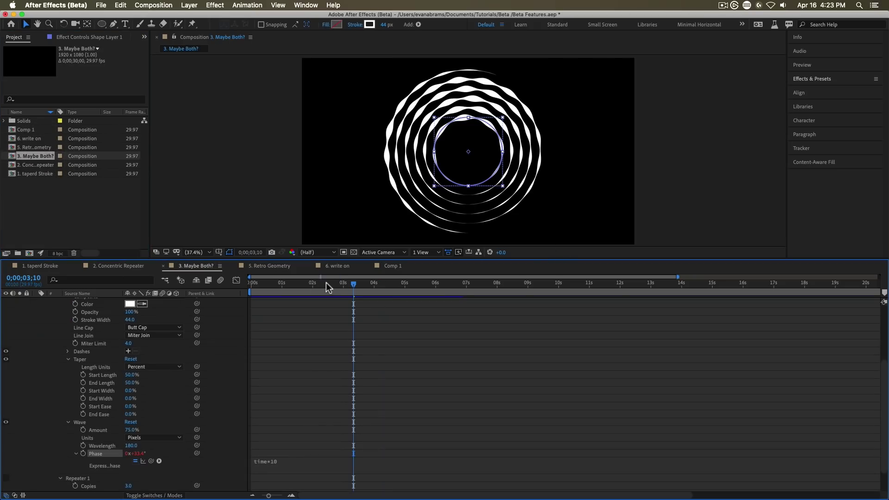
# - Preview the wavy rings animation and stop at frame 0;00;06;22
pyautogui.moveTo(326, 287); pyautogui.dragTo(243, 287)
pyautogui.press('space')
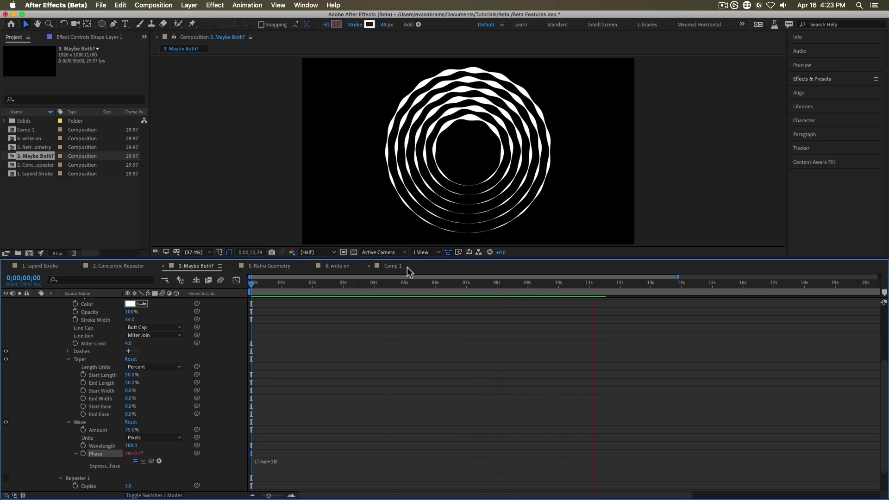
pyautogui.click(498, 284)
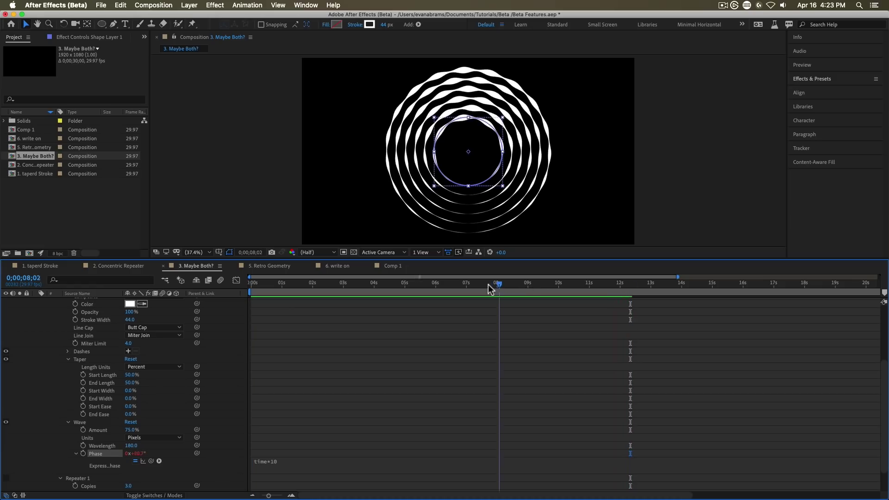
pyautogui.click(458, 294)
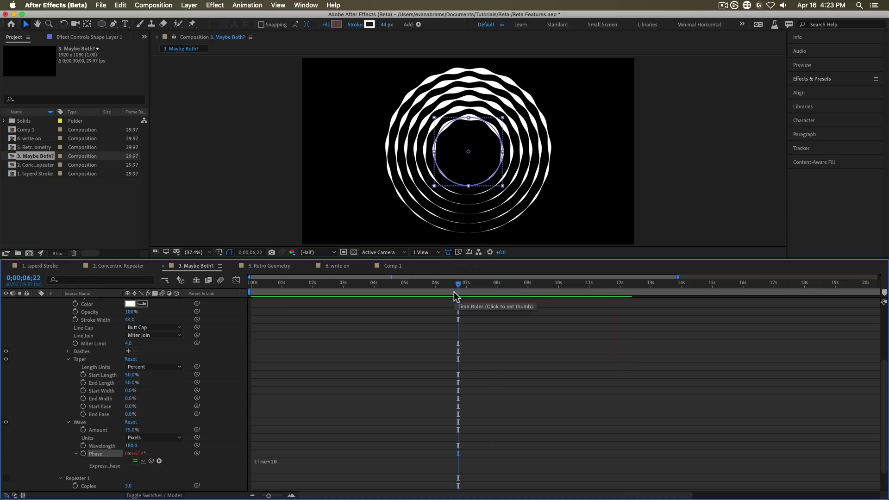